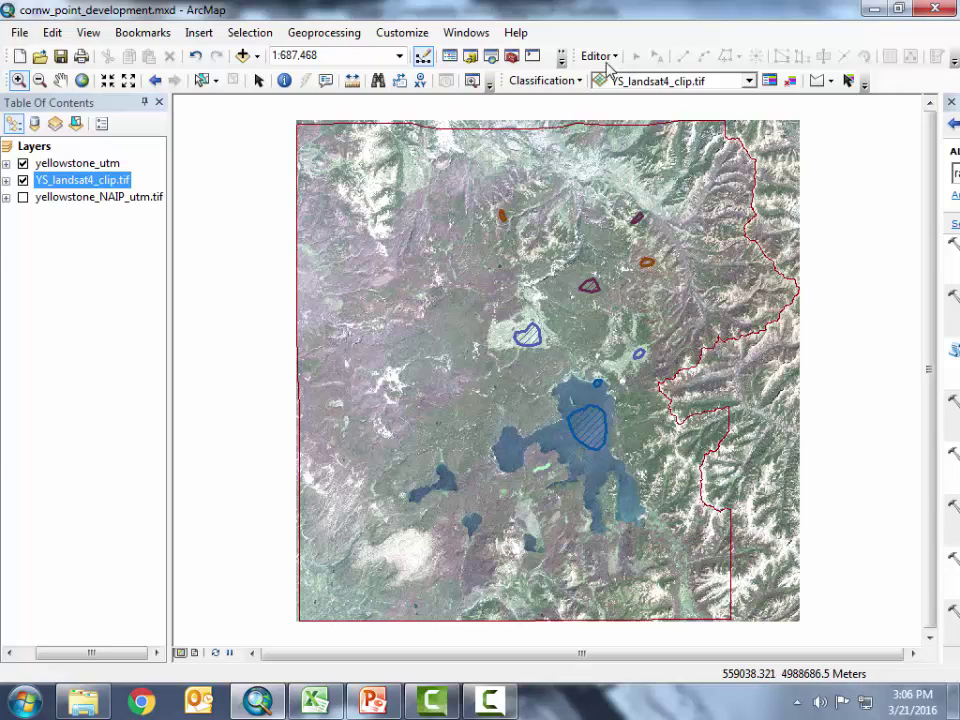
# Show the Image Analysis window and open the Function Template Editor for YS_landsat4_clip.tif.
pyautogui.click(466, 32)
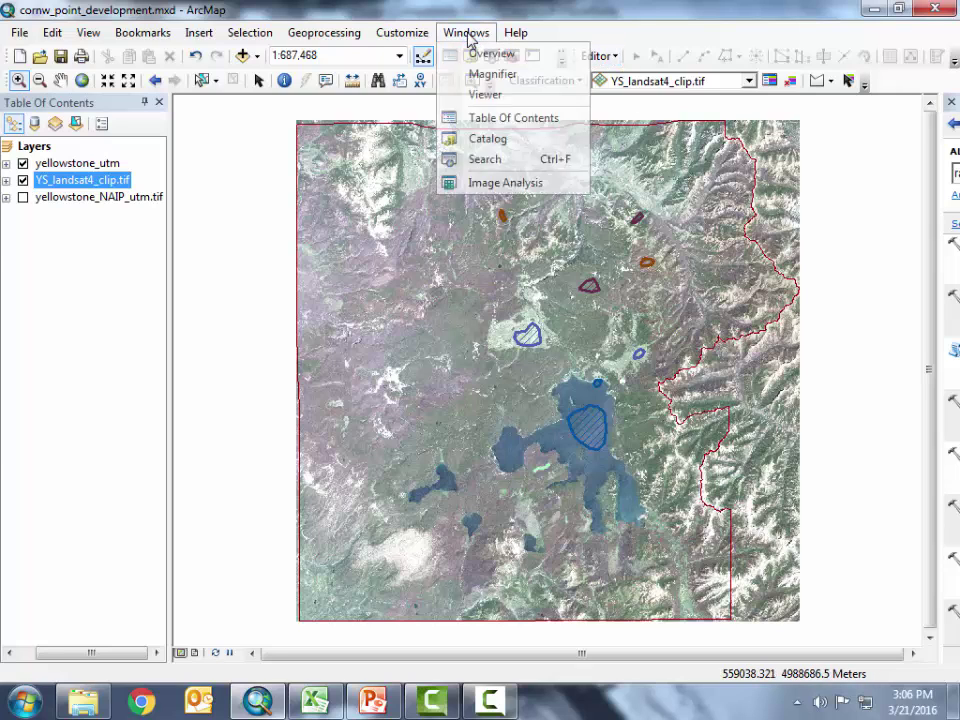
pyautogui.click(500, 183)
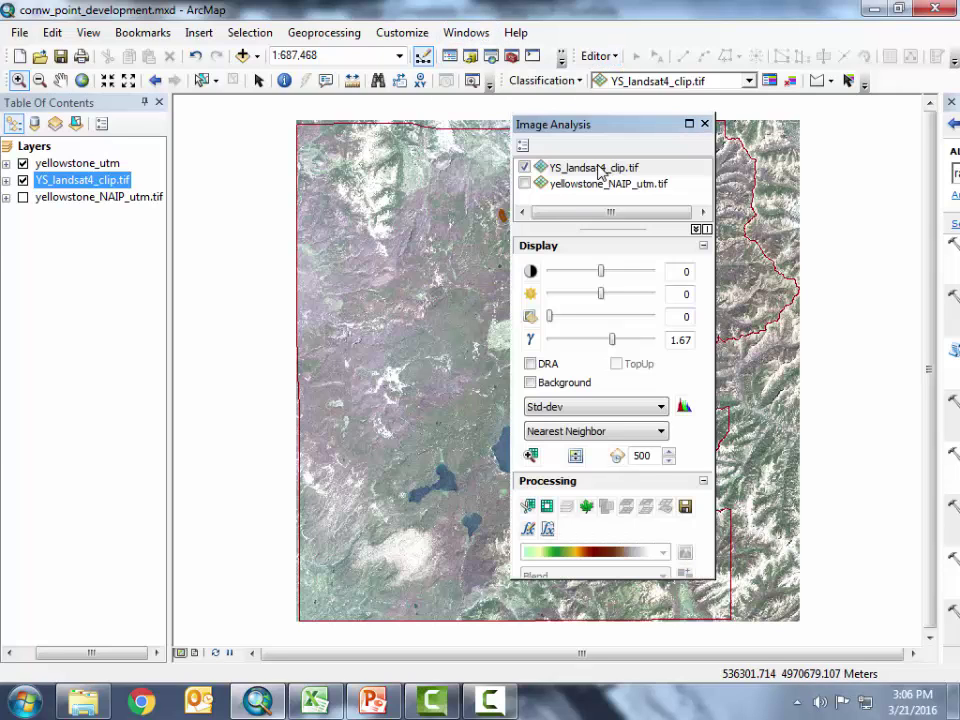
pyautogui.click(542, 166)
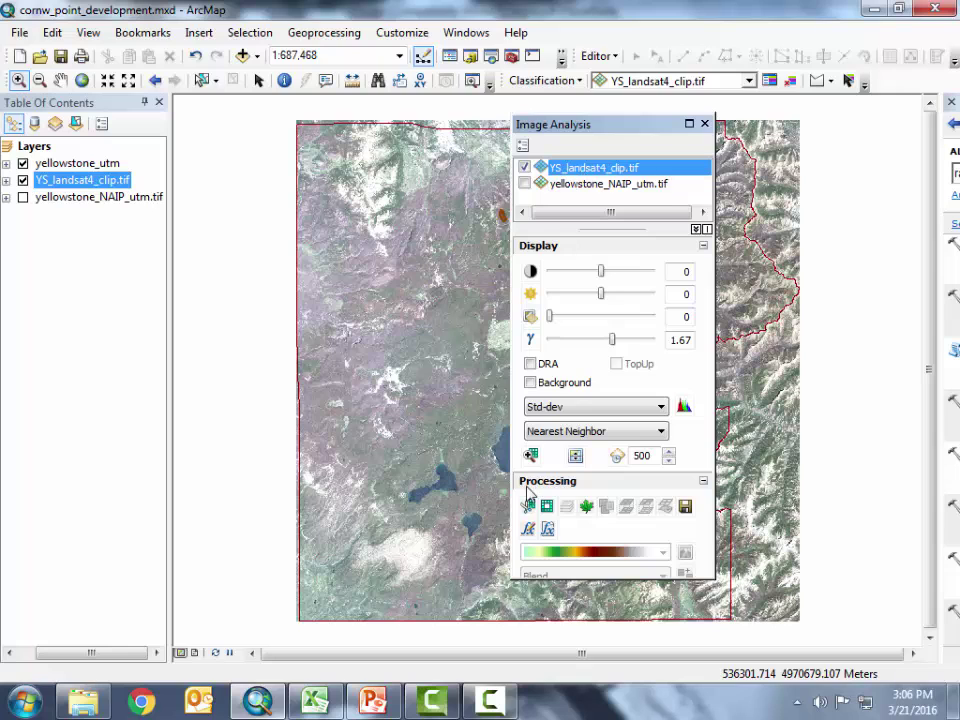
pyautogui.click(529, 530)
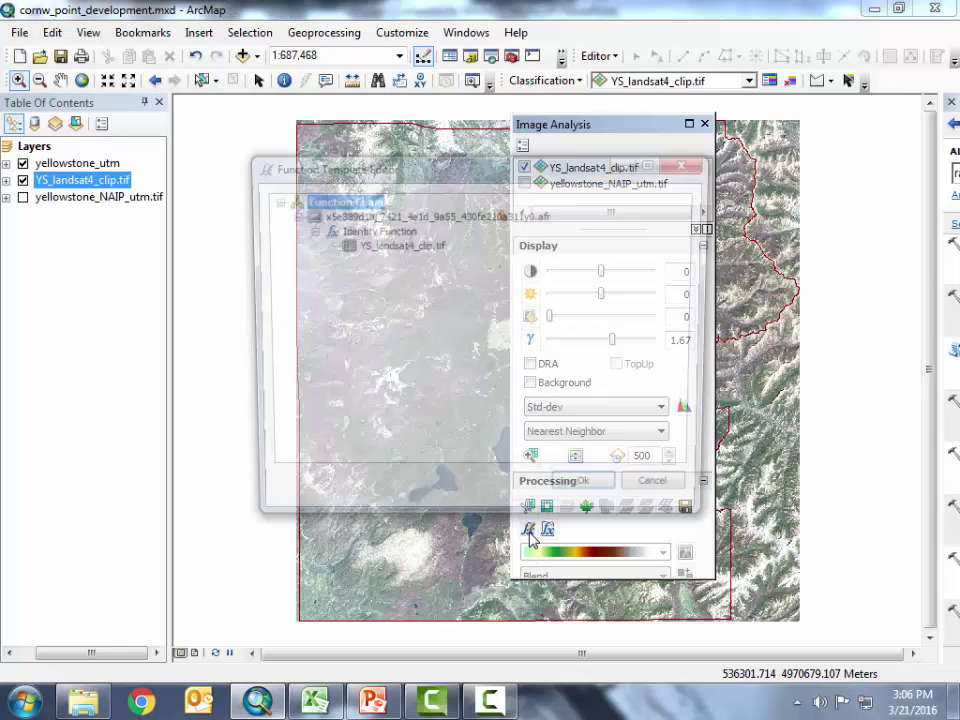
# Insert an Extract Band Function at the Identity Function in the function chain.
pyautogui.click(369, 233)
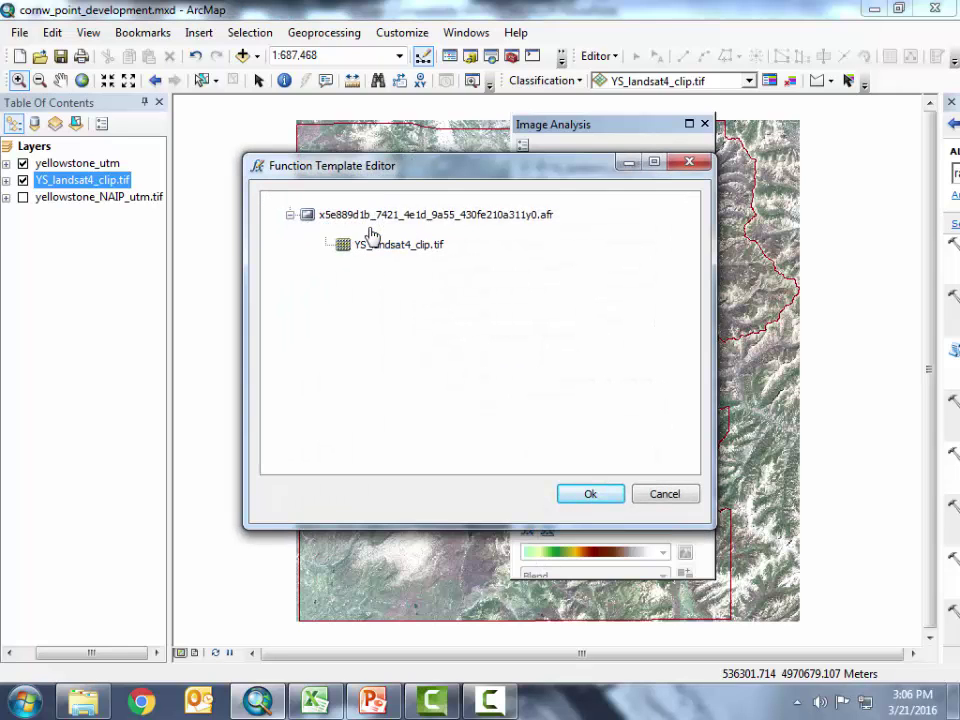
pyautogui.rightClick(371, 233)
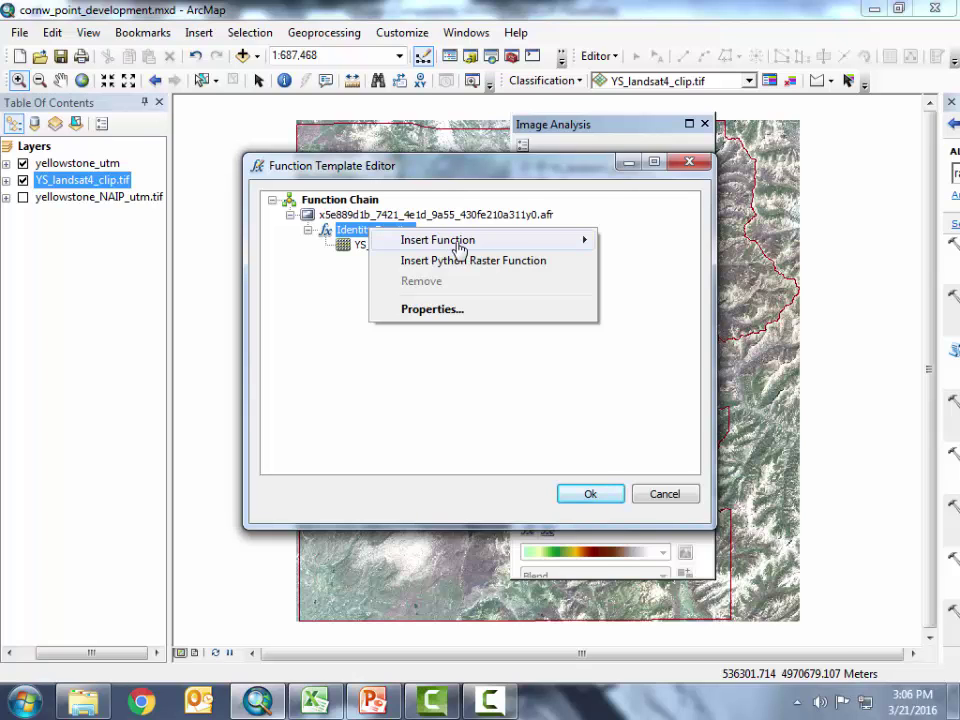
pyautogui.moveTo(459, 249)
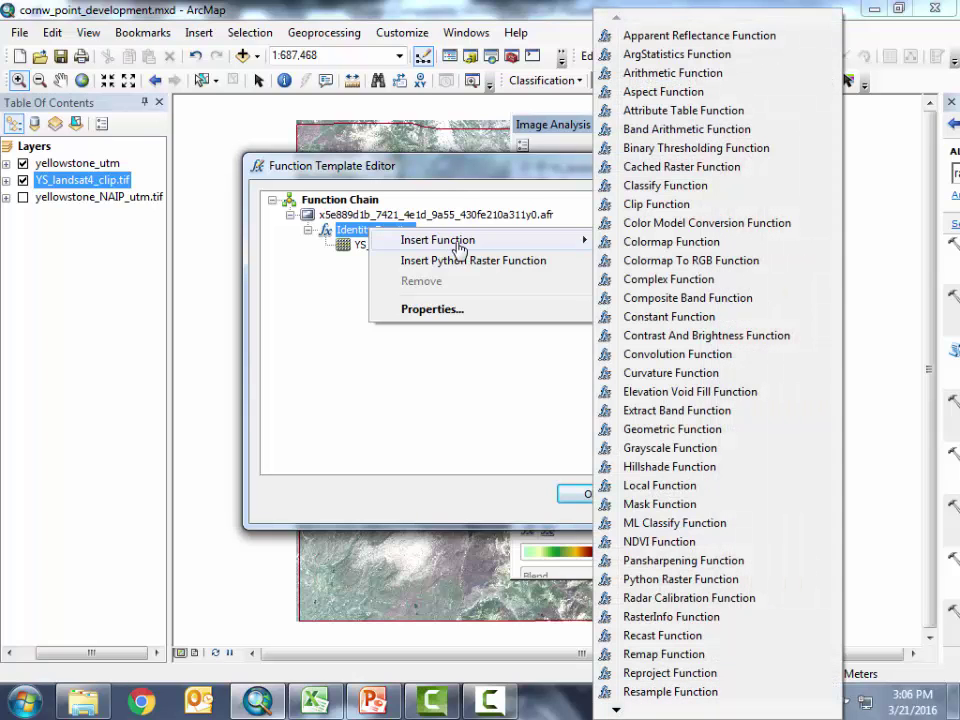
pyautogui.click(679, 410)
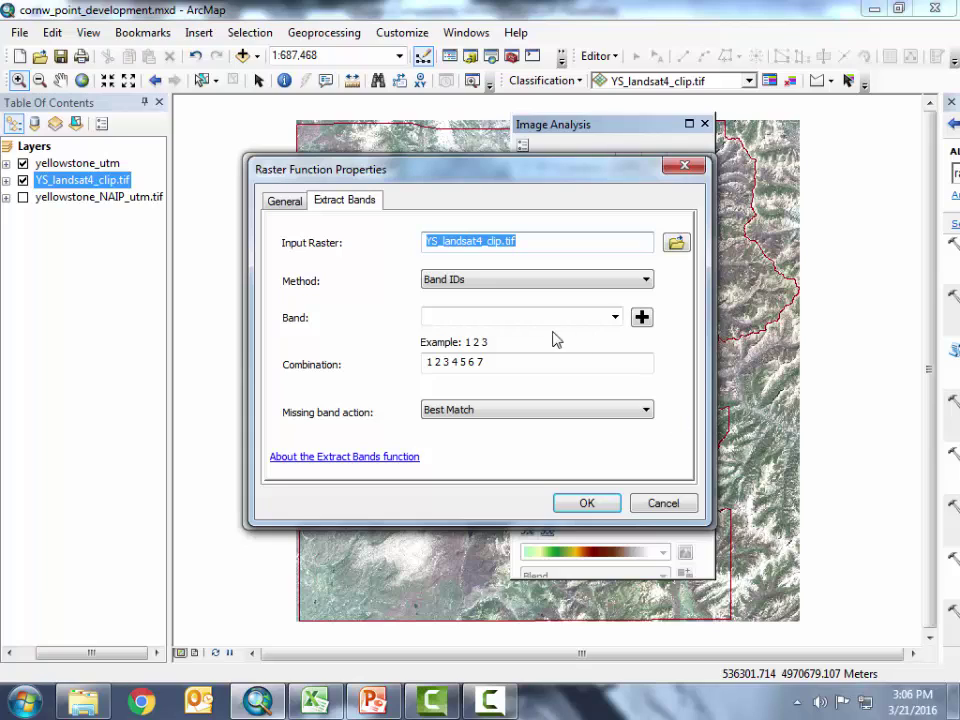
# Reduce the band combination to band 4 only and apply the function chain to YS_landsat4_clip.tif.
pyautogui.click(498, 244)
pyautogui.doubleClick(498, 244)
pyautogui.click(579, 240)
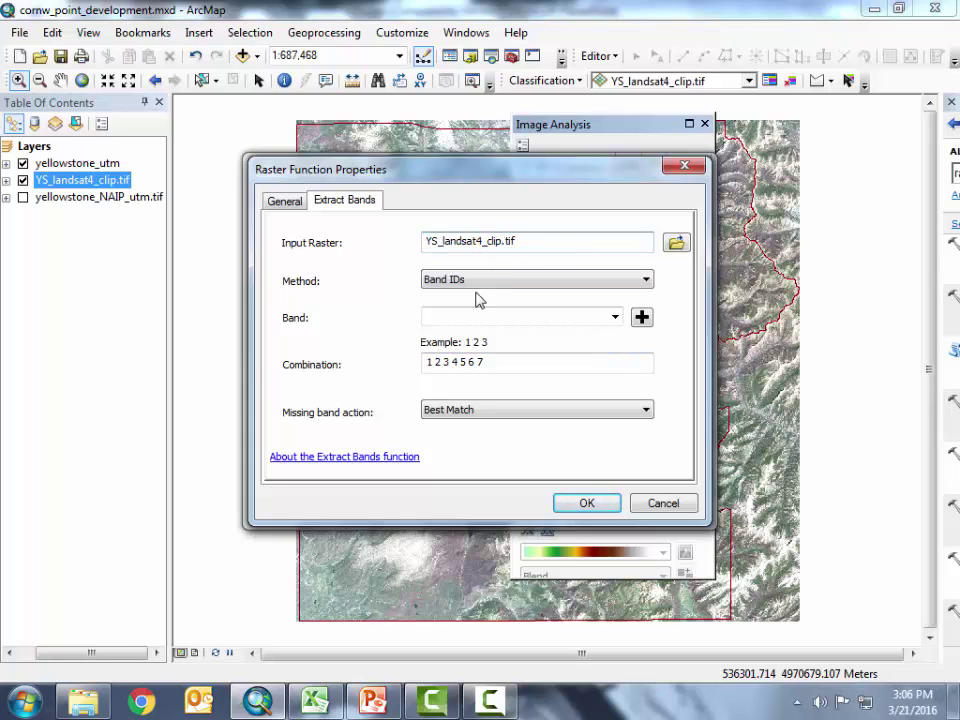
pyautogui.moveTo(452, 364); pyautogui.dragTo(392, 363)
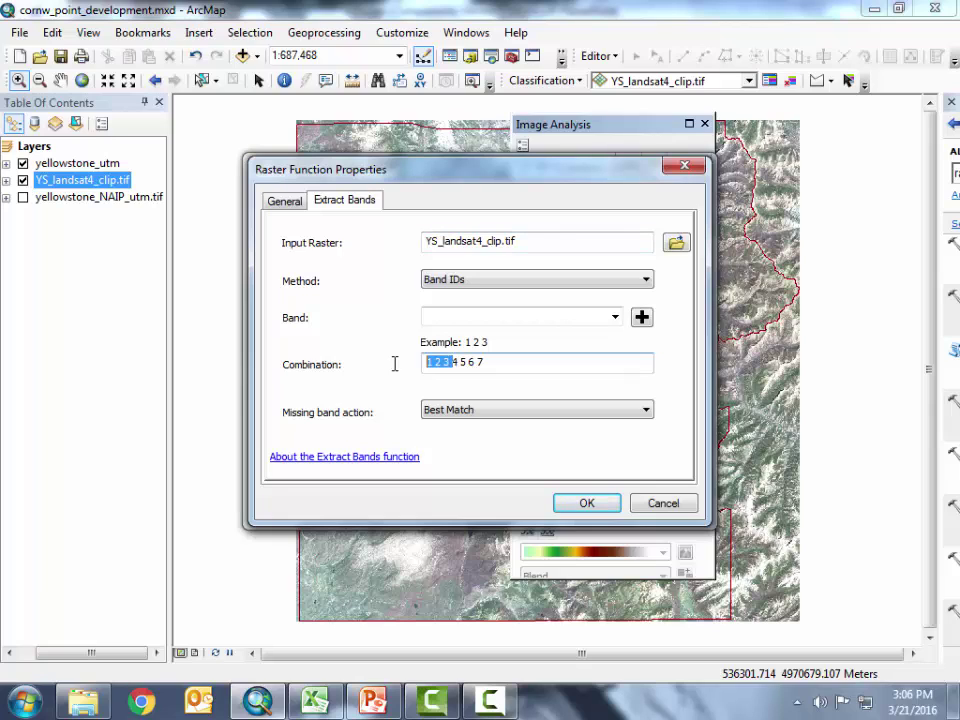
pyautogui.press('BackSpace')
pyautogui.moveTo(459, 364); pyautogui.dragTo(429, 364)
pyautogui.press('BackSpace')
pyautogui.click(585, 502)
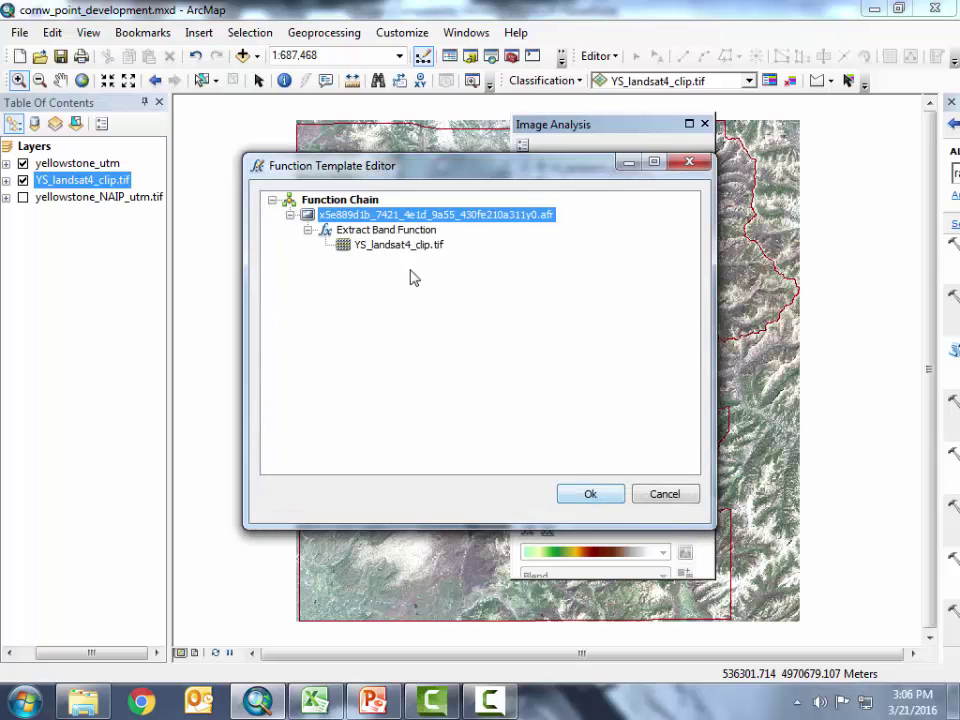
pyautogui.click(599, 494)
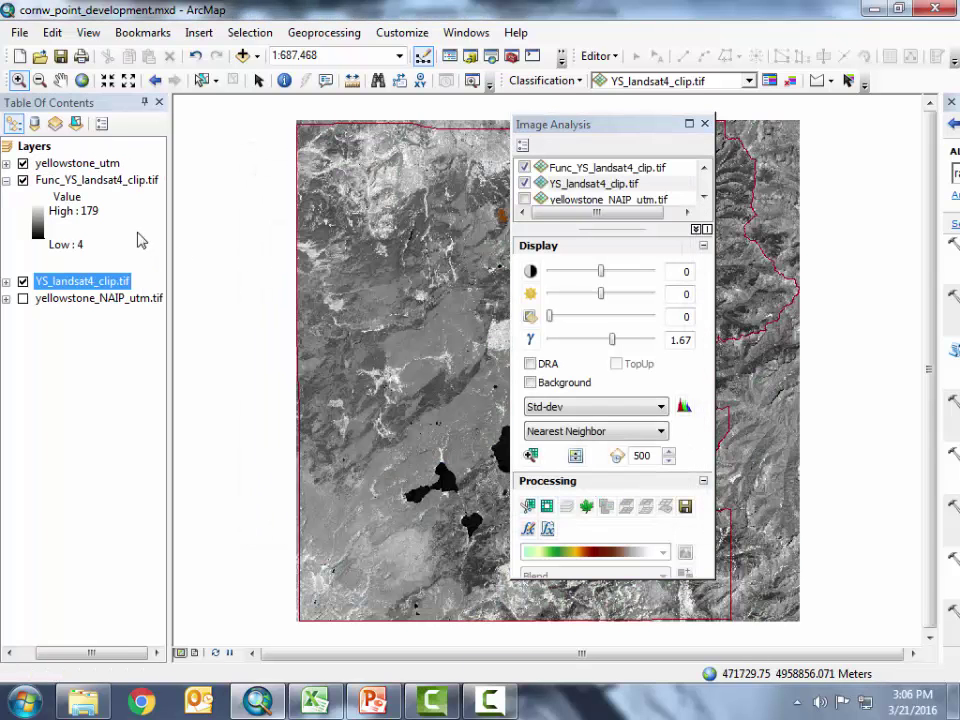
# Rename the new Func_YS_landsat4_clip.tif layer as band4.
pyautogui.click(111, 182)
pyautogui.click(105, 181)
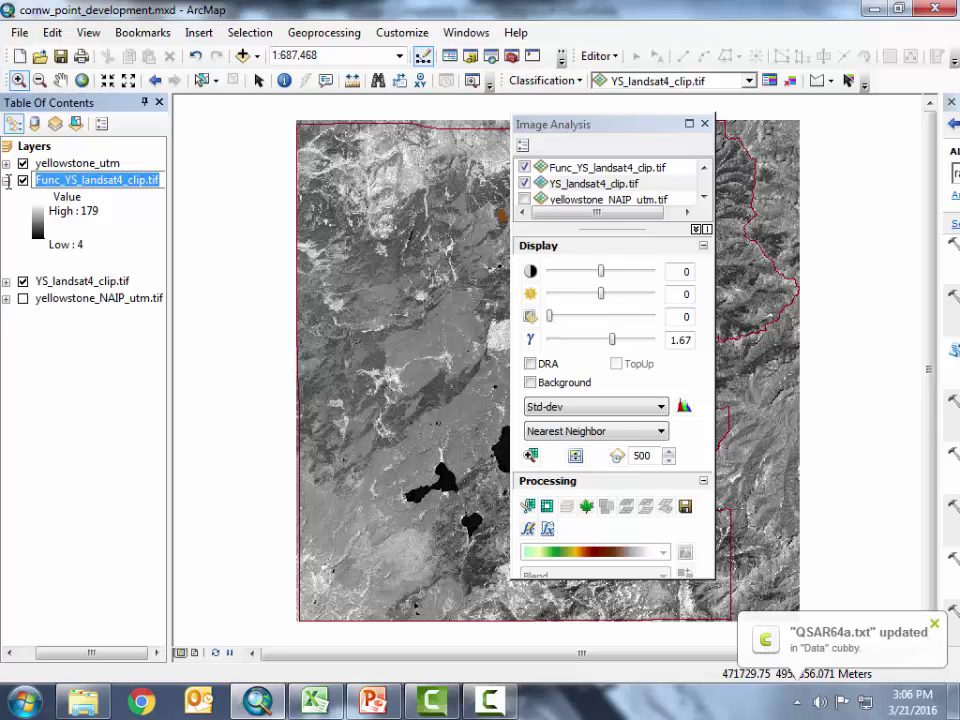
pyautogui.write('banm')
pyautogui.press('BackSpace')
pyautogui.write('d4')
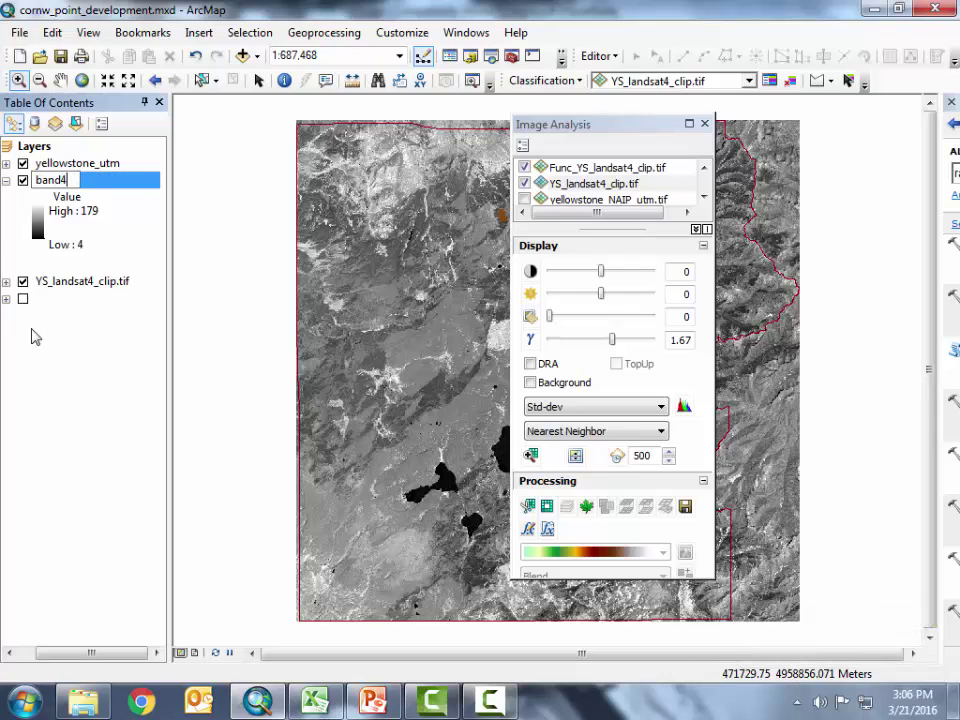
pyautogui.press('Return')
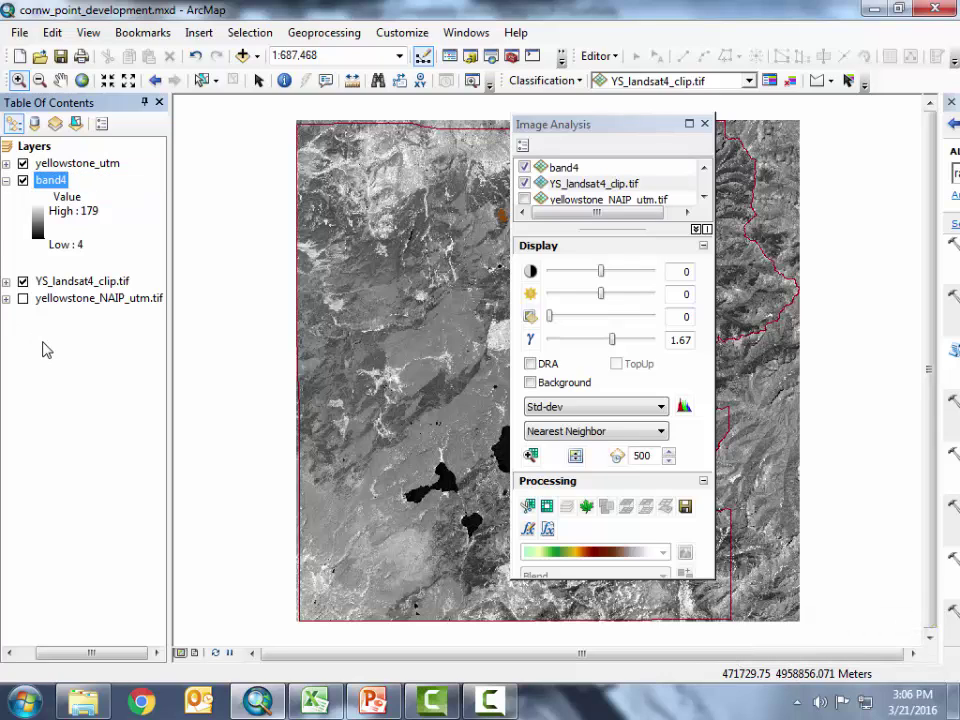
# Create another function template for YS_landsat4_clip.tif and insert an Extract Band Function at its Identity Function.
pyautogui.click(578, 186)
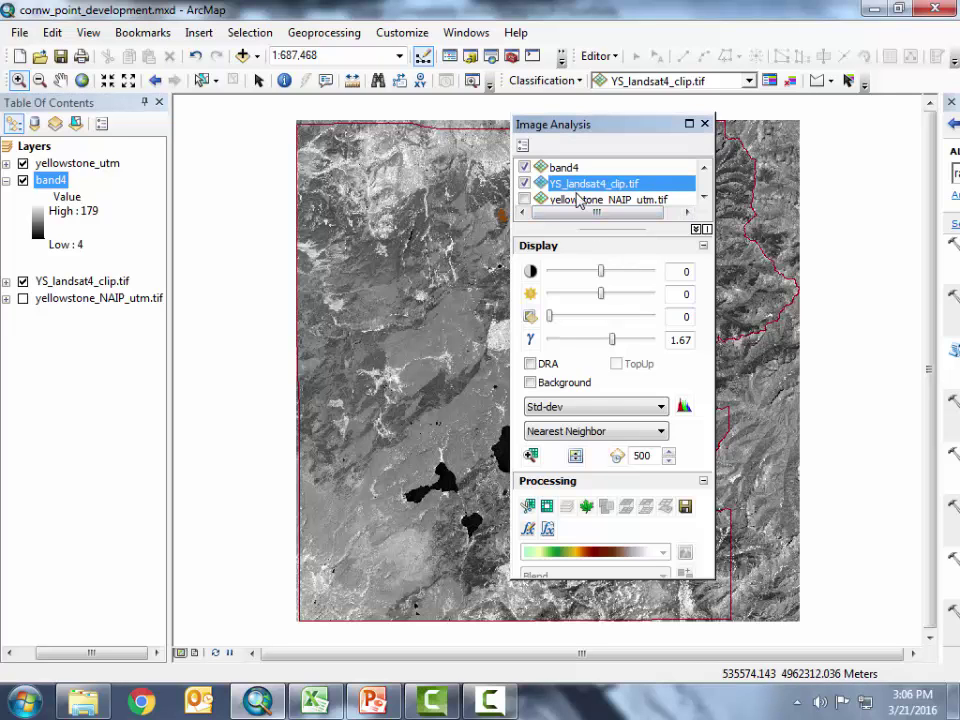
pyautogui.click(528, 528)
pyautogui.rightClick(384, 236)
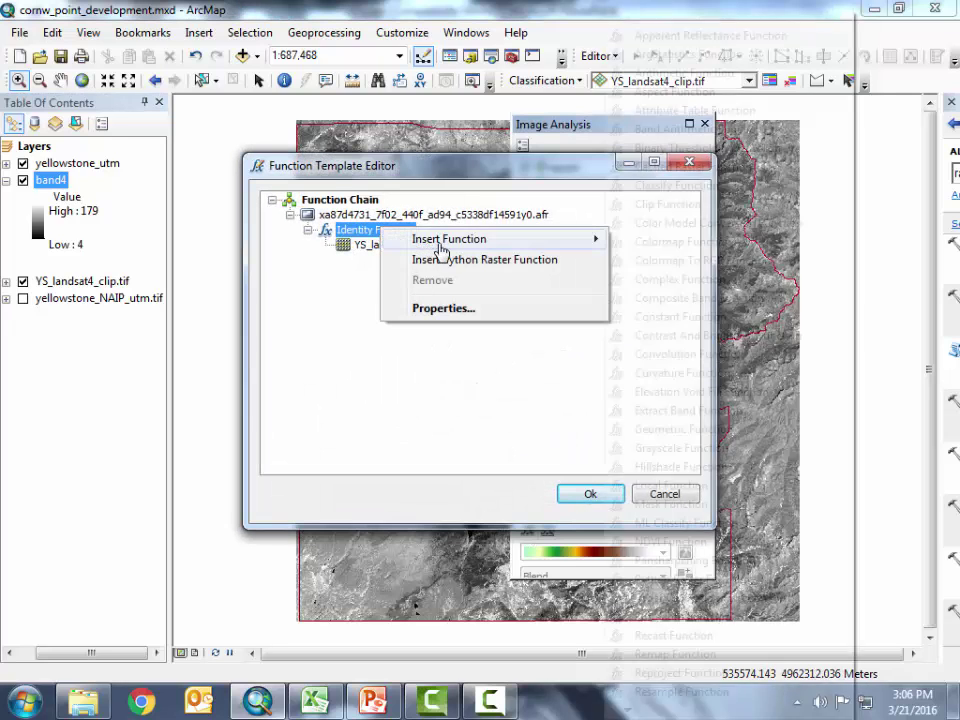
pyautogui.moveTo(440, 240)
pyautogui.click(703, 420)
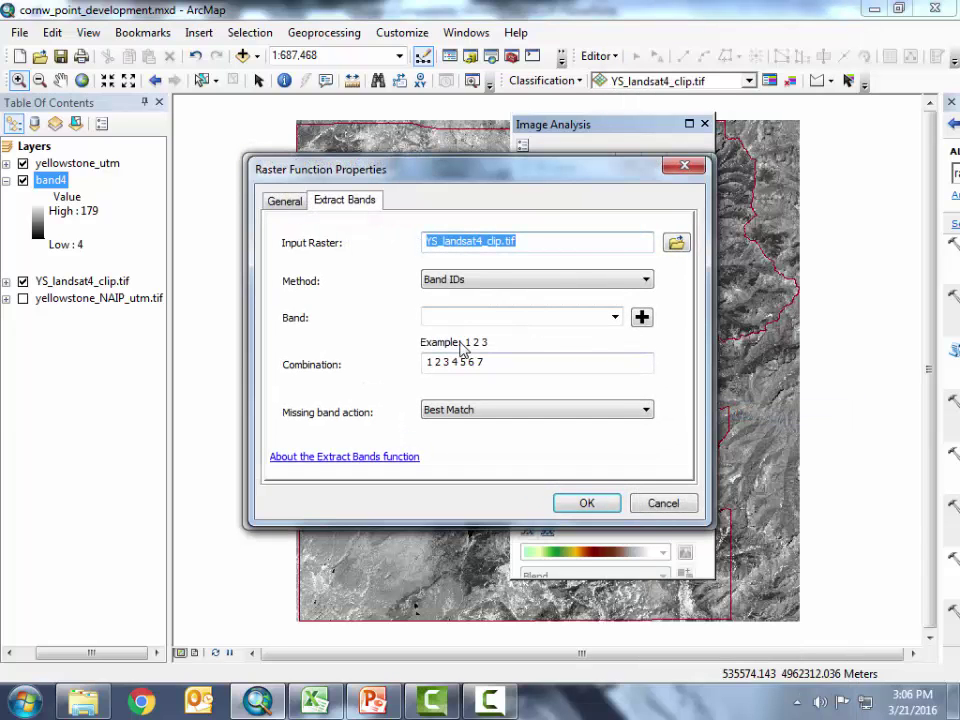
# Reduce the band combination to band 5 only and apply the function chain.
pyautogui.moveTo(459, 364); pyautogui.dragTo(410, 364)
pyautogui.press('BackSpace')
pyautogui.moveTo(484, 362); pyautogui.dragTo(433, 362)
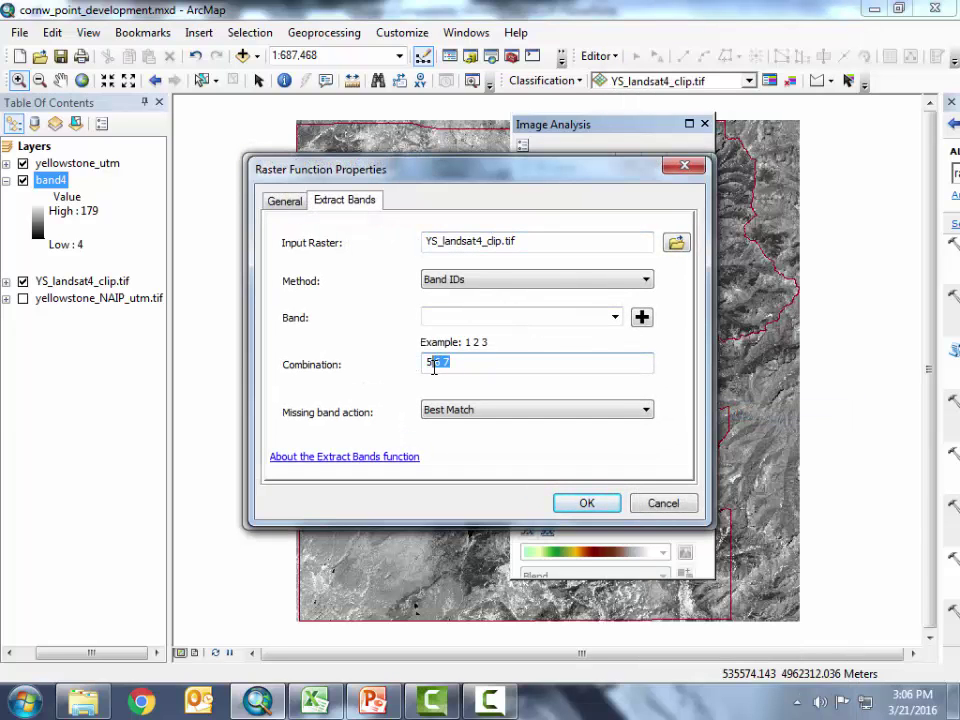
pyautogui.press('BackSpace')
pyautogui.click(589, 505)
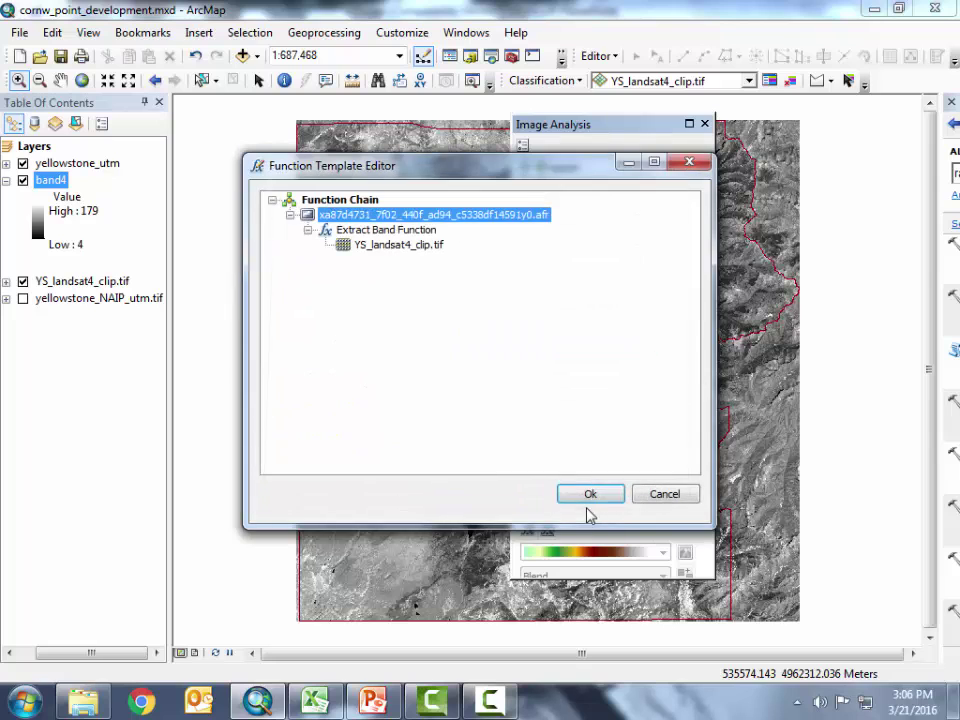
pyautogui.click(590, 496)
# Rename the new Func_YS_landsat4_clip.tif layer as band5 and collapse the legends of band5 and band4.
pyautogui.click(116, 182)
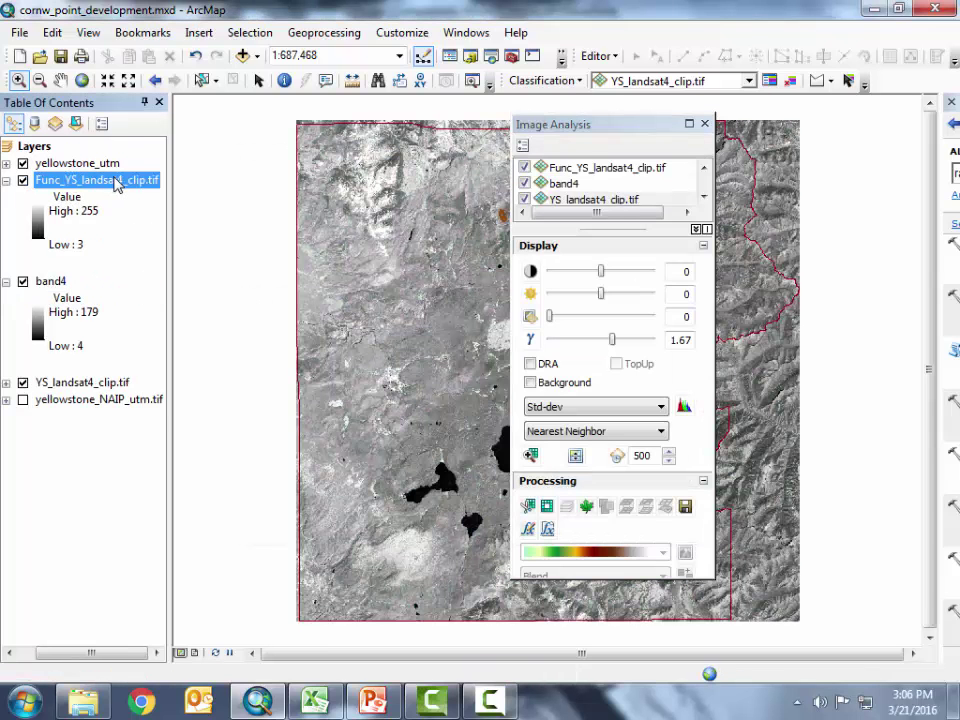
pyautogui.click(116, 182)
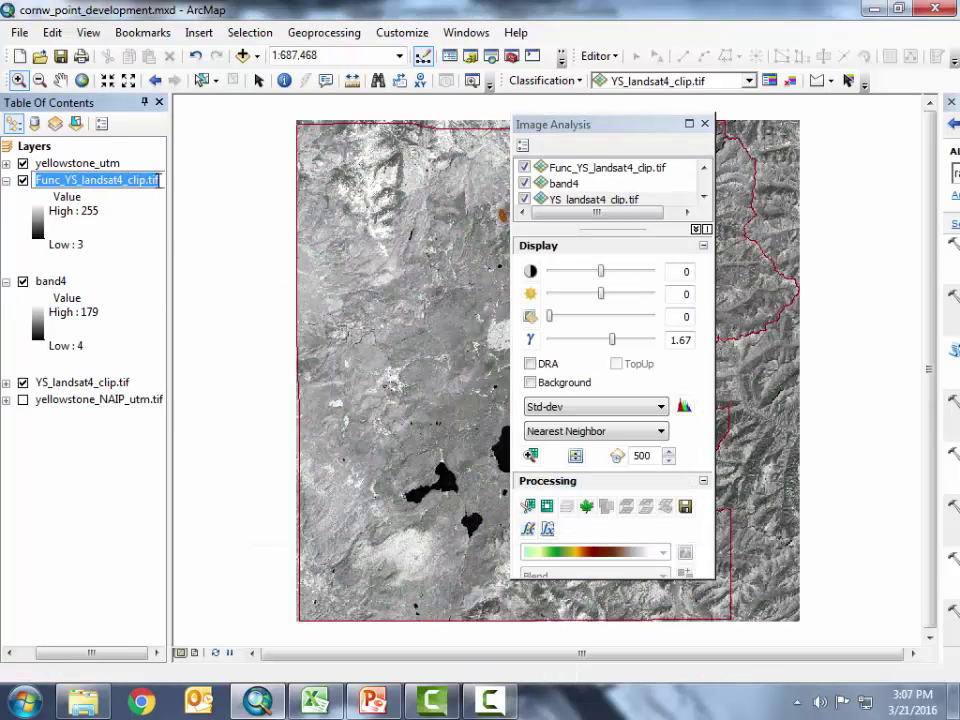
pyautogui.write('band5')
pyautogui.press('Return')
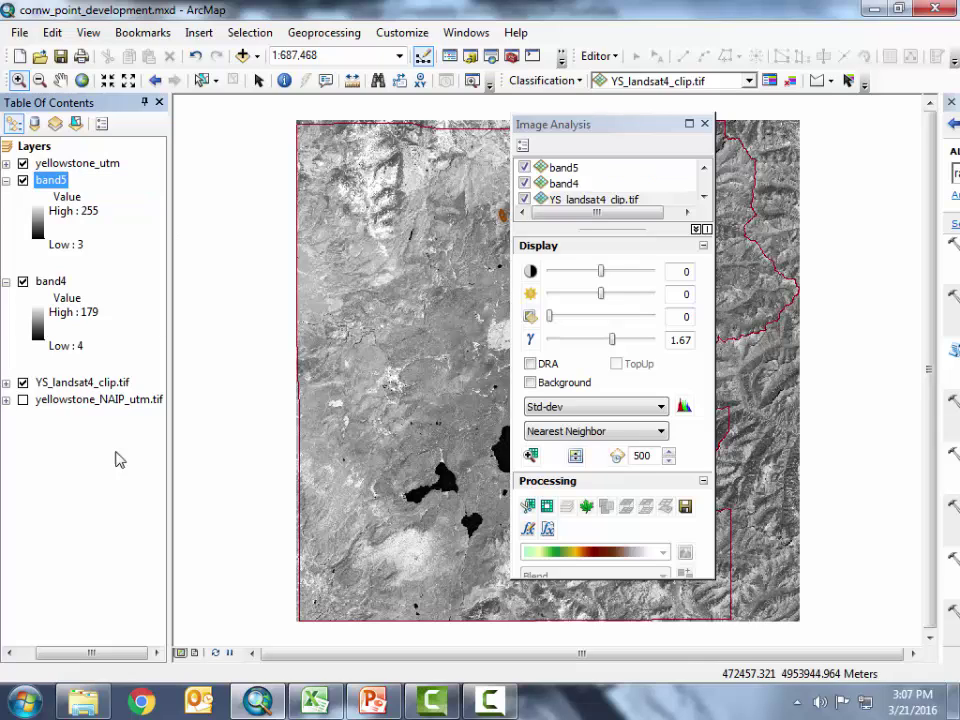
pyautogui.click(7, 180)
pyautogui.click(7, 197)
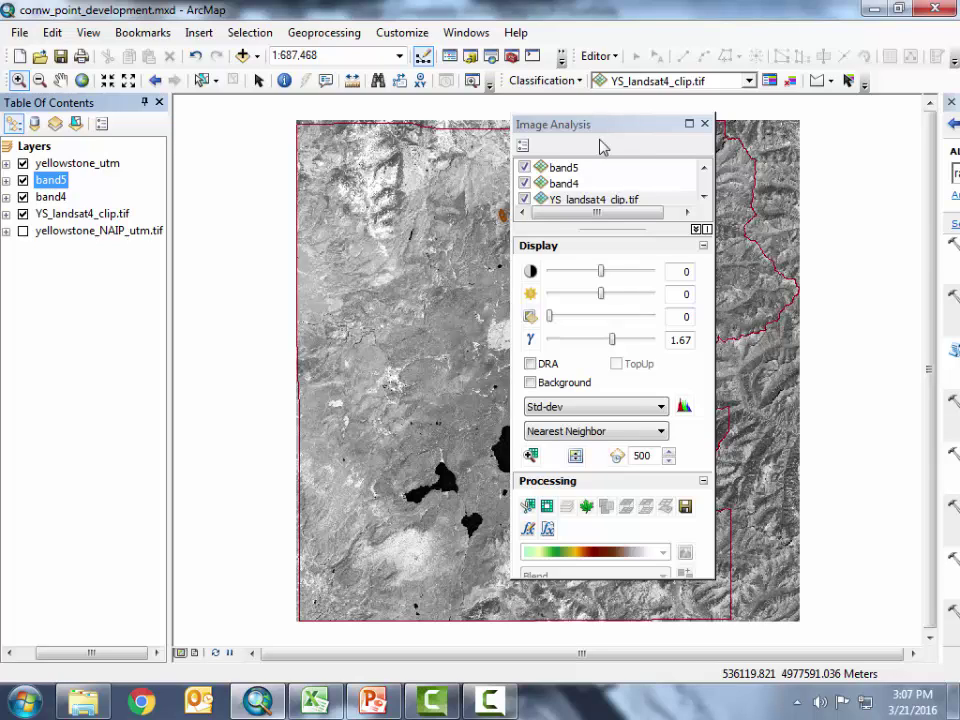
# Close the Image Analysis window and open the Raster Calculator tool from the widened Search results.
pyautogui.click(705, 125)
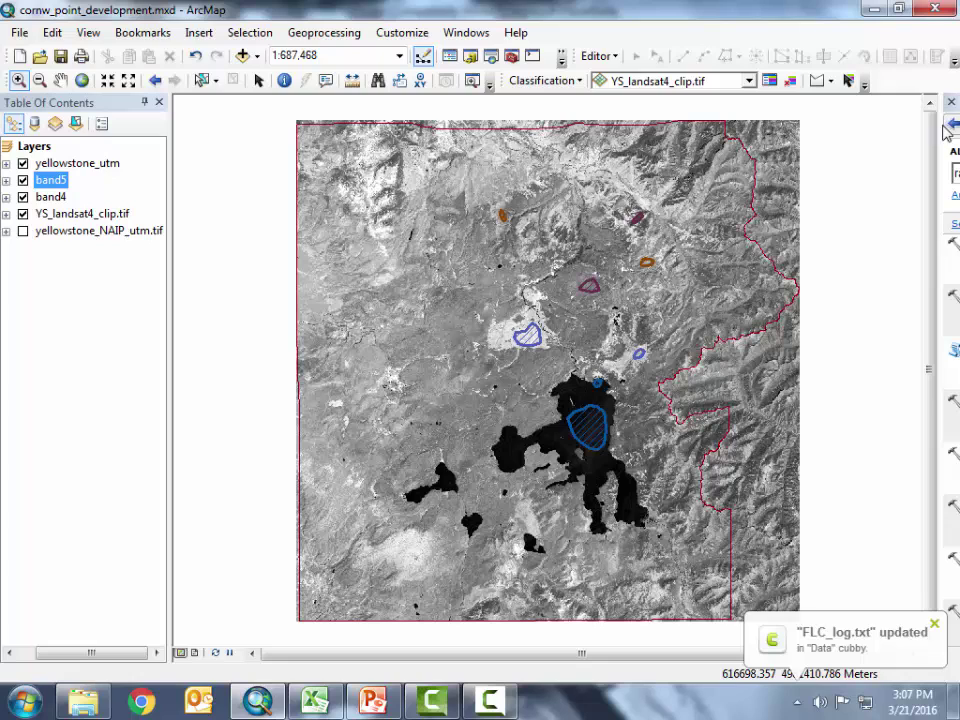
pyautogui.moveTo(941, 127); pyautogui.dragTo(780, 128)
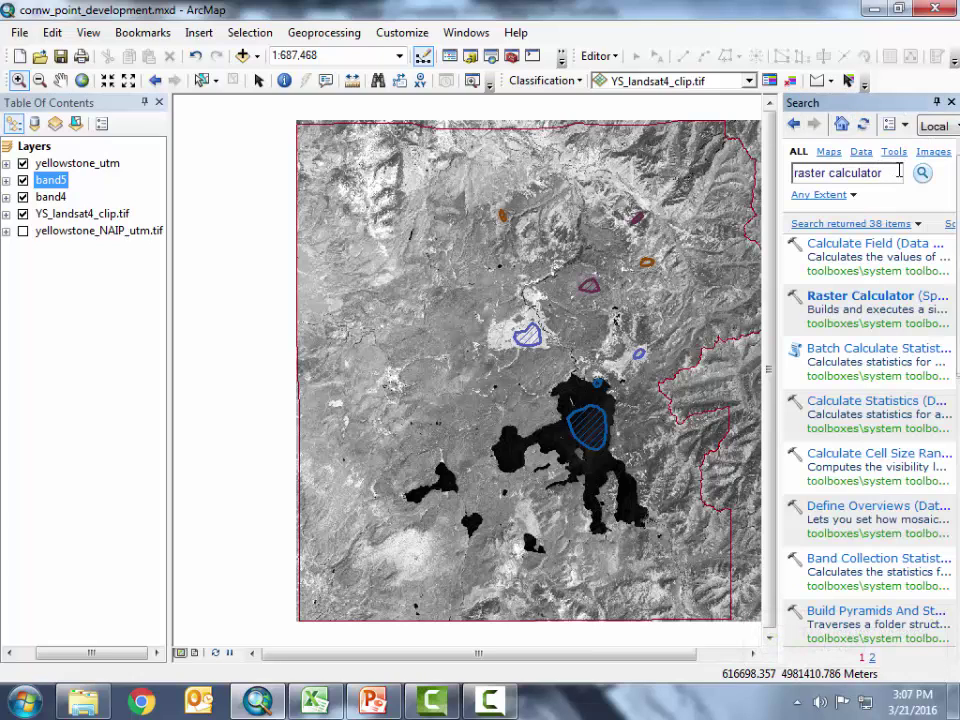
pyautogui.moveTo(899, 172); pyautogui.dragTo(780, 176)
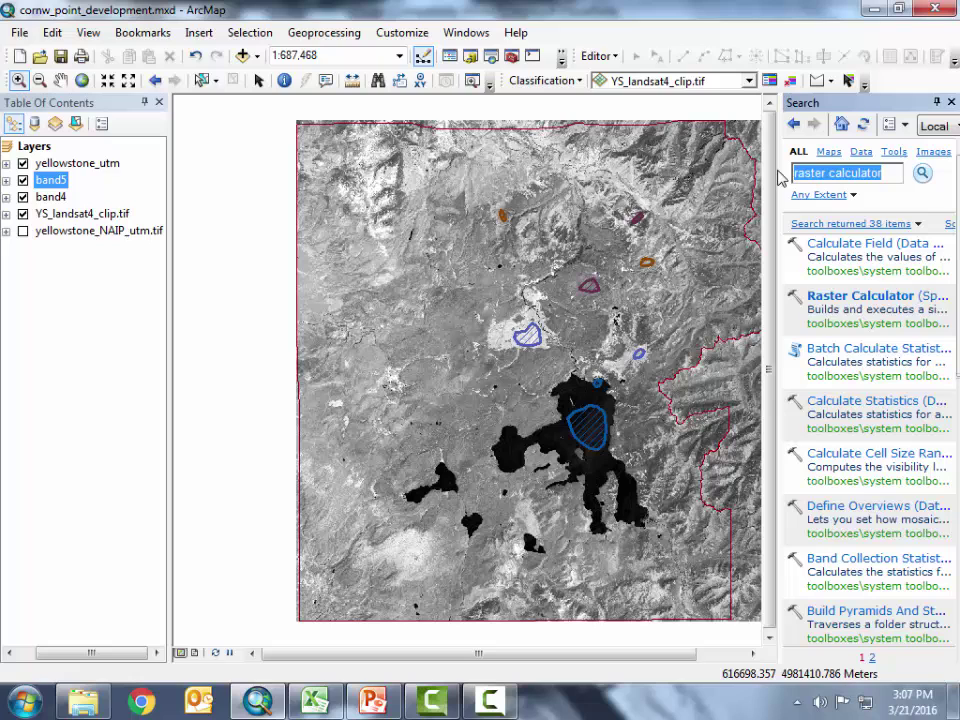
pyautogui.click(857, 298)
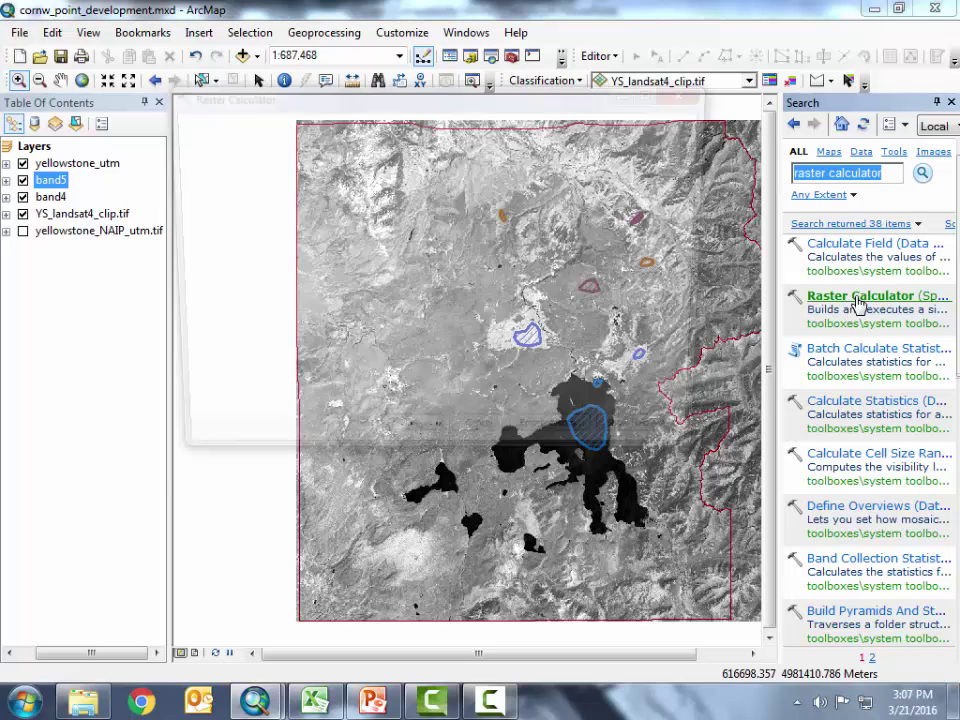
pyautogui.moveTo(467, 96); pyautogui.dragTo(485, 164)
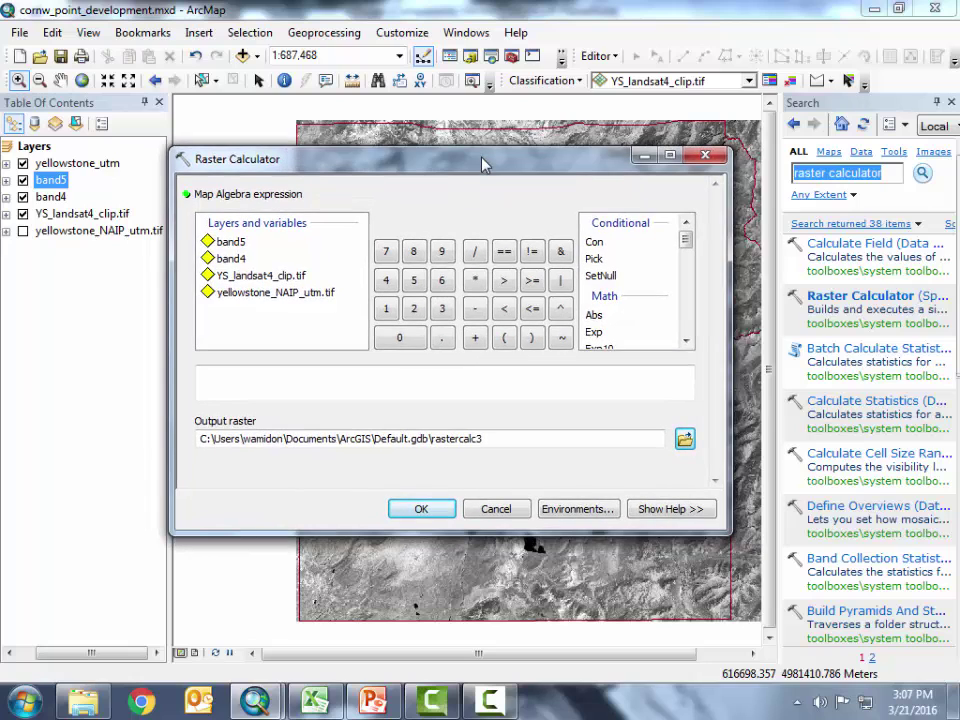
# Begin the map algebra expression with a Con function that returns 1 where "band5" < 15.
pyautogui.click(270, 386)
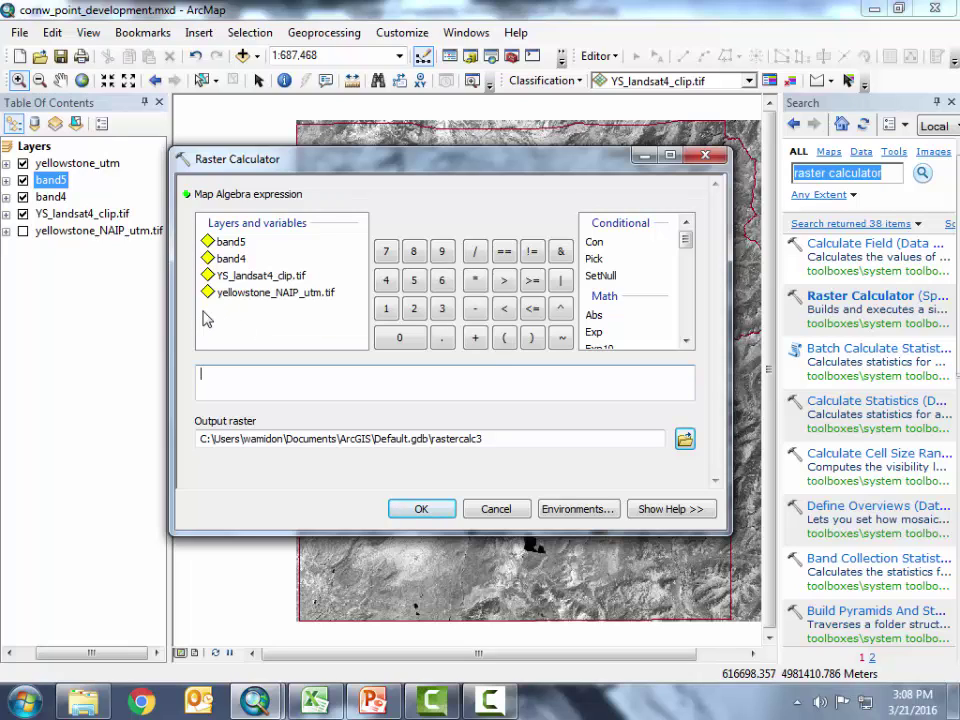
pyautogui.doubleClick(595, 243)
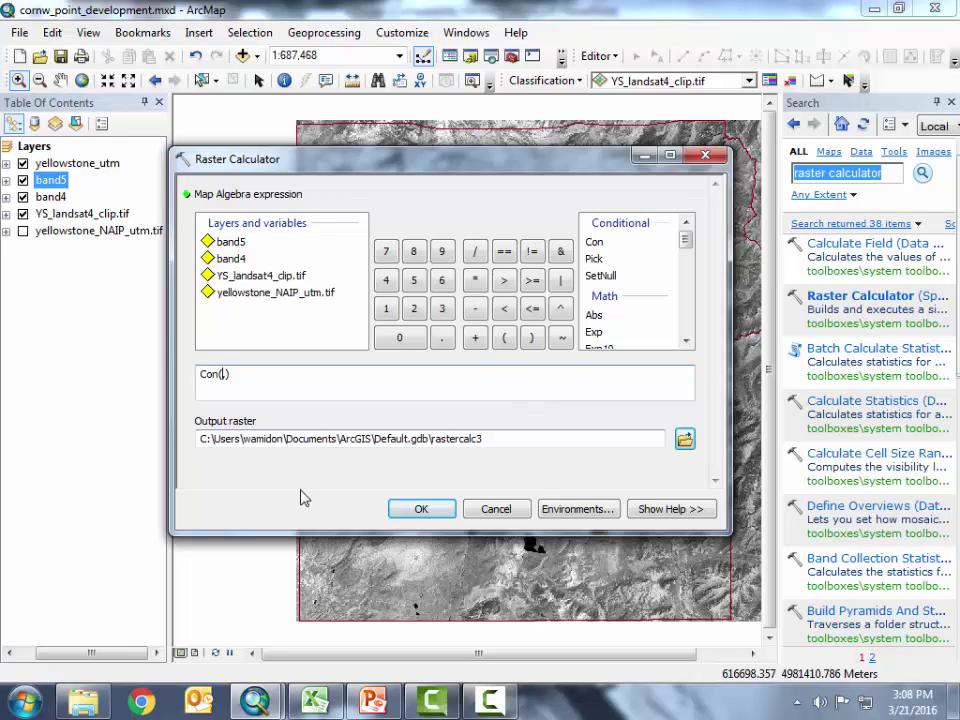
pyautogui.write(',')
pyautogui.click(221, 380)
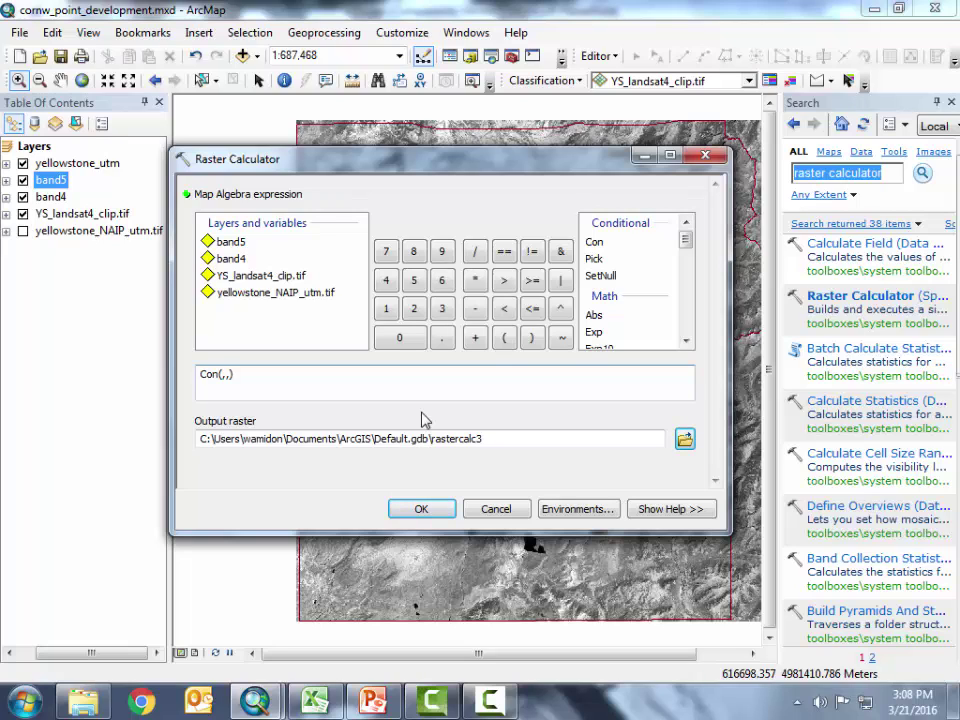
pyautogui.doubleClick(235, 244)
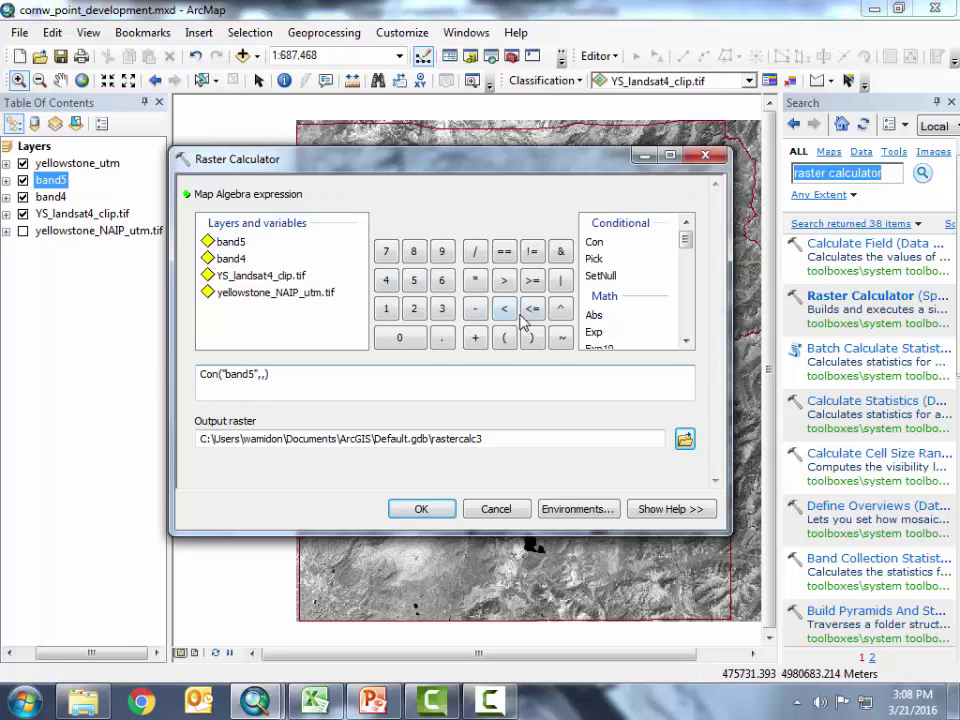
pyautogui.click(505, 309)
pyautogui.write('15')
pyautogui.click(387, 310)
# Nest a second Con function as the false value, returning 2 where "band4" > 60.
pyautogui.doubleClick(594, 243)
pyautogui.doubleClick(232, 260)
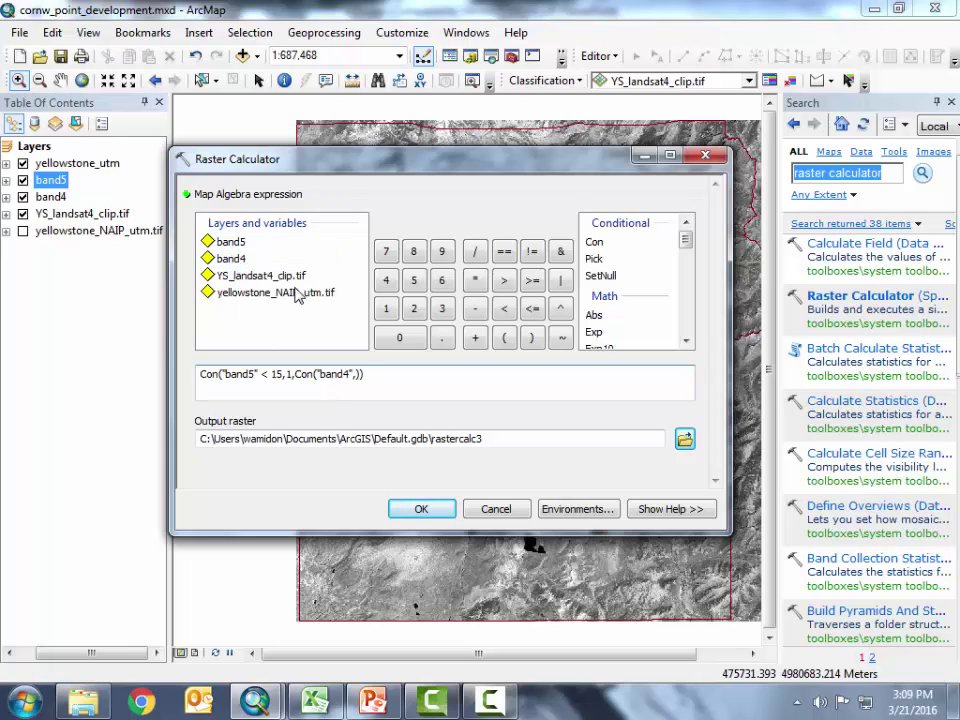
pyautogui.write(',')
pyautogui.click(503, 280)
pyautogui.click(444, 282)
pyautogui.click(400, 338)
# Nest a third Con function as the remaining false value, returning 3 where "band4" < 33 and 4 otherwise.
pyautogui.doubleClick(600, 246)
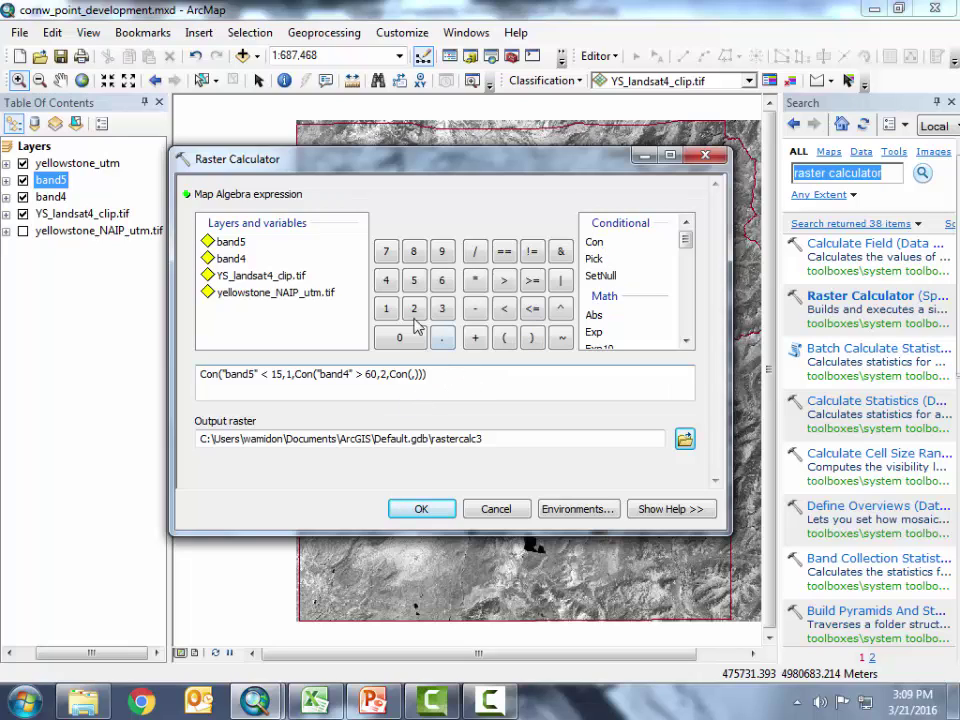
pyautogui.doubleClick(231, 259)
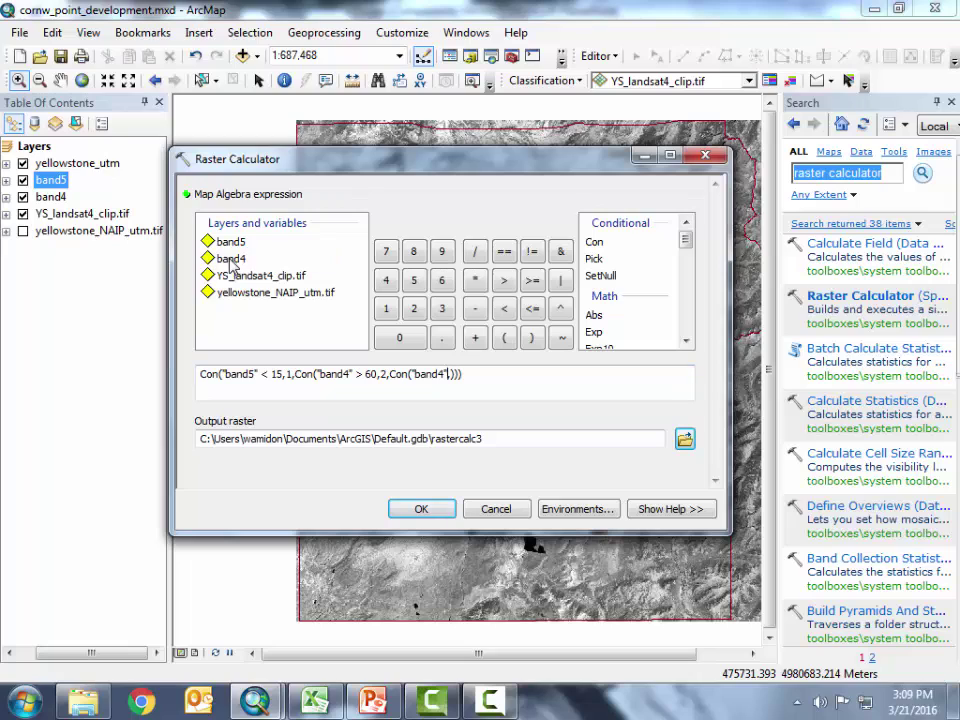
pyautogui.click(505, 310)
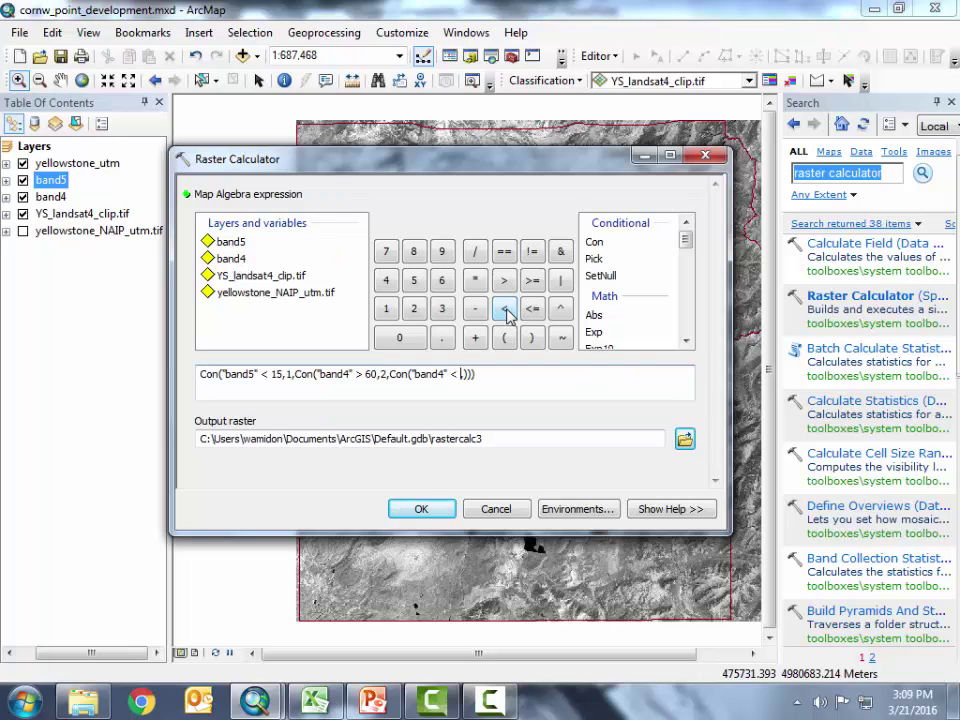
pyautogui.write('33,3,')
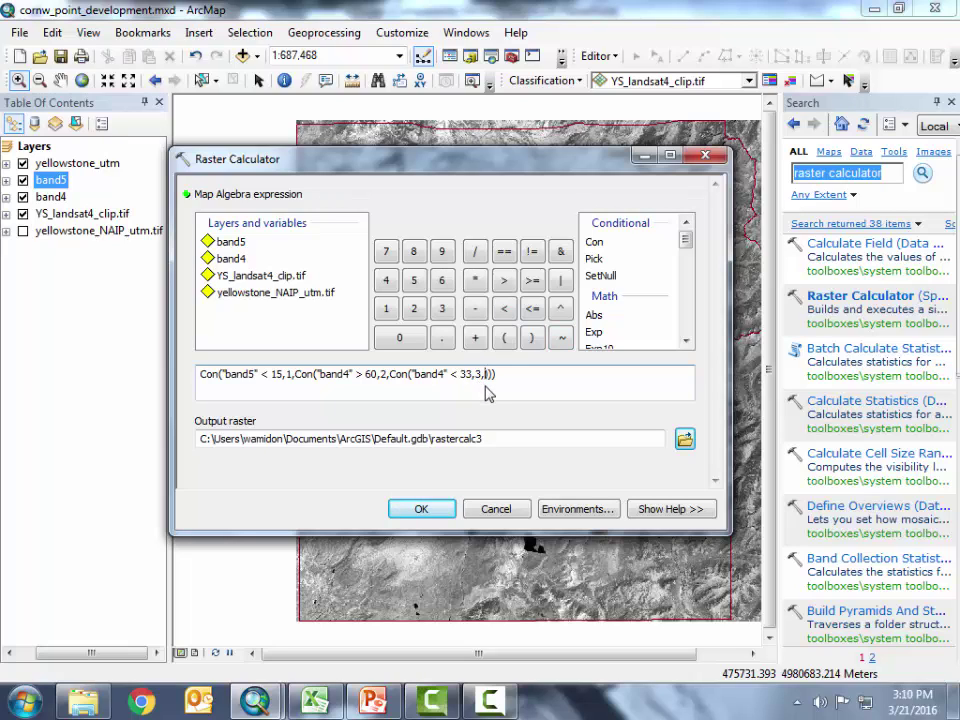
pyautogui.write('4')
pyautogui.click(393, 377)
pyautogui.click(486, 384)
# Set the output raster to decision_tree_RC2.tif in the output folder and run the raster calculation.
pyautogui.click(684, 440)
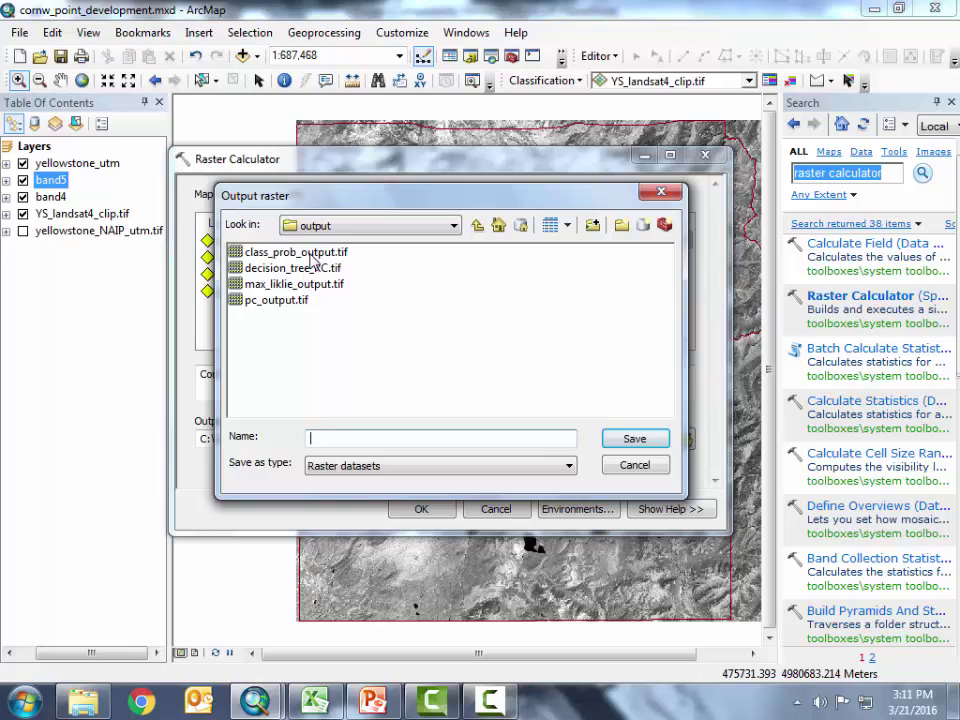
pyautogui.click(300, 268)
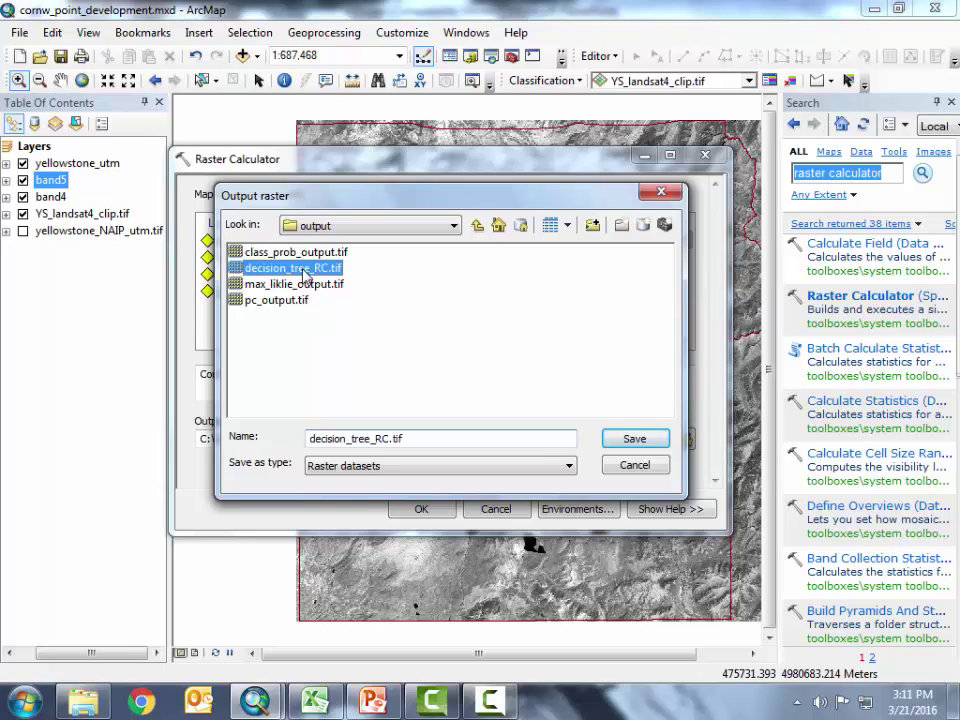
pyautogui.click(396, 439)
pyautogui.write('2')
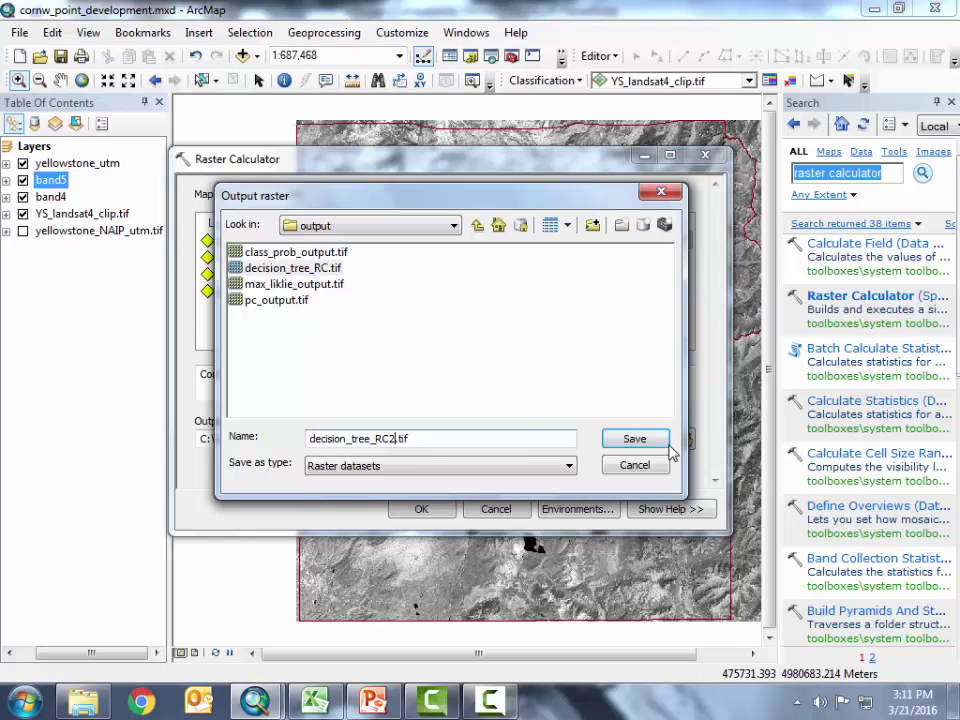
pyautogui.click(650, 444)
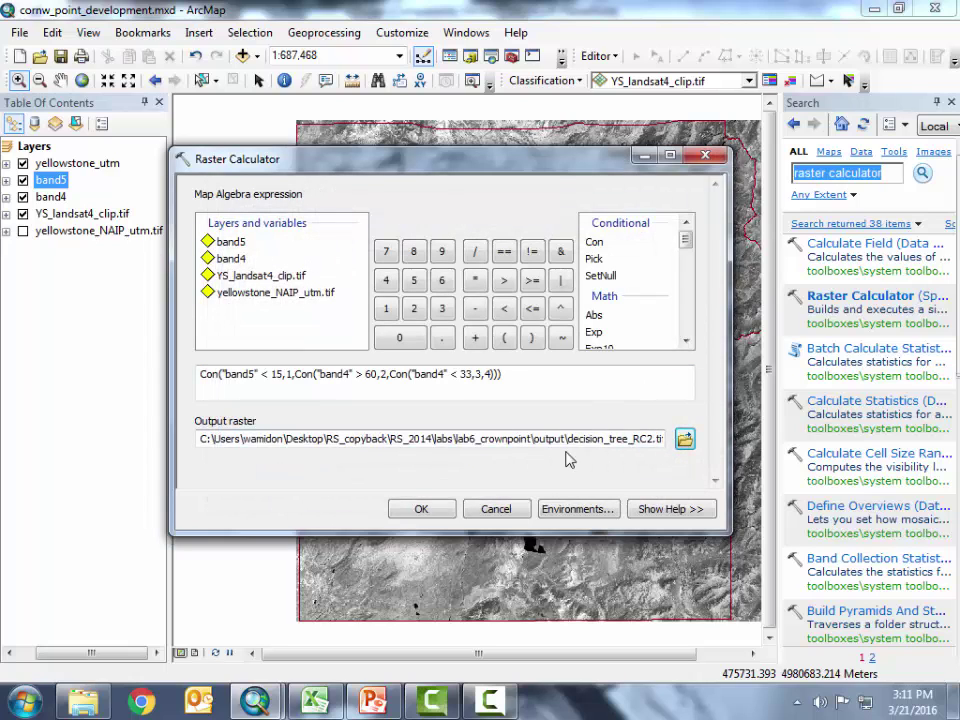
pyautogui.click(527, 379)
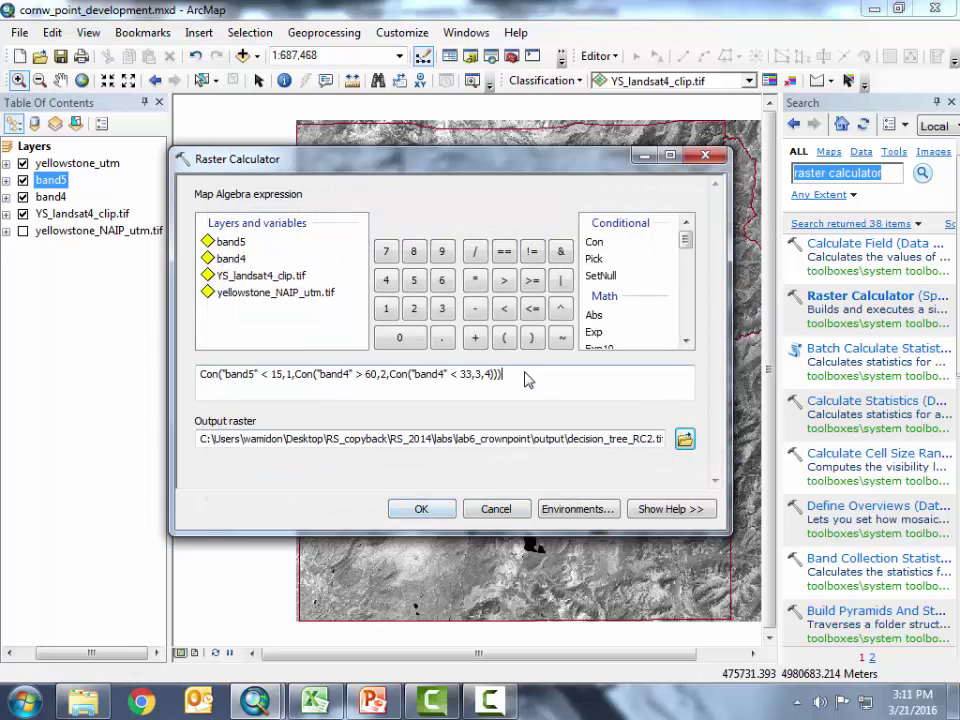
pyautogui.moveTo(549, 379); pyautogui.dragTo(195, 380)
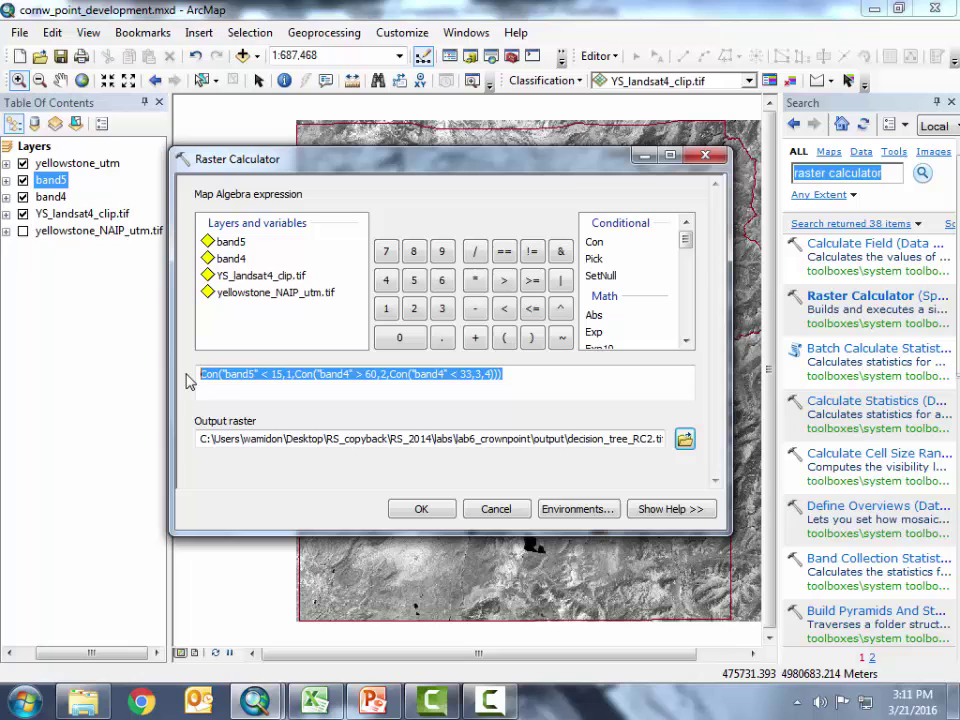
pyautogui.click(500, 380)
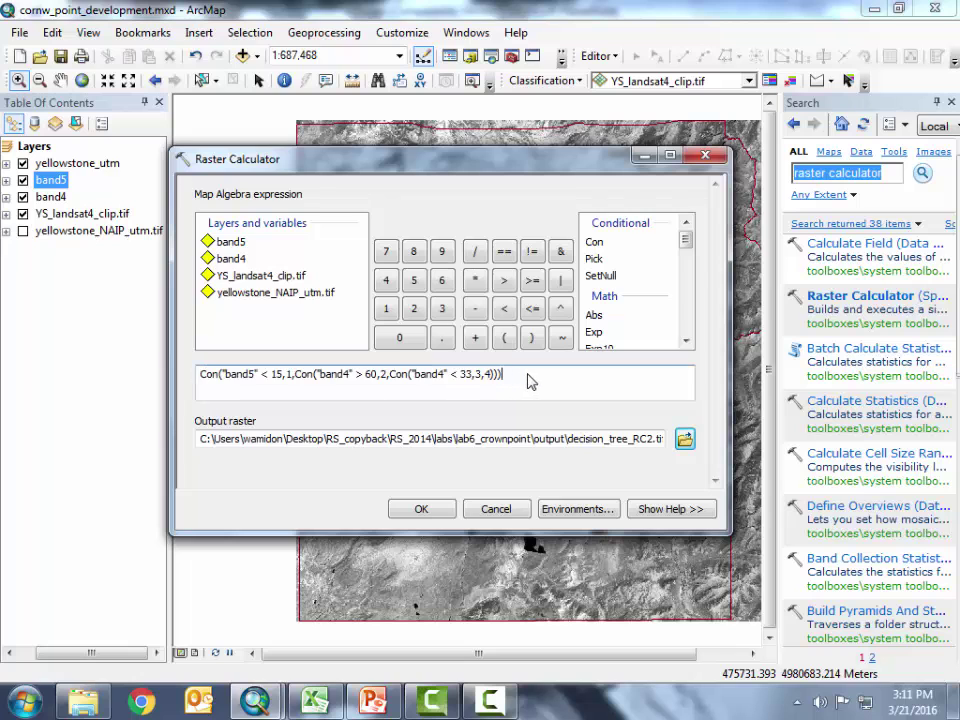
pyautogui.click(419, 510)
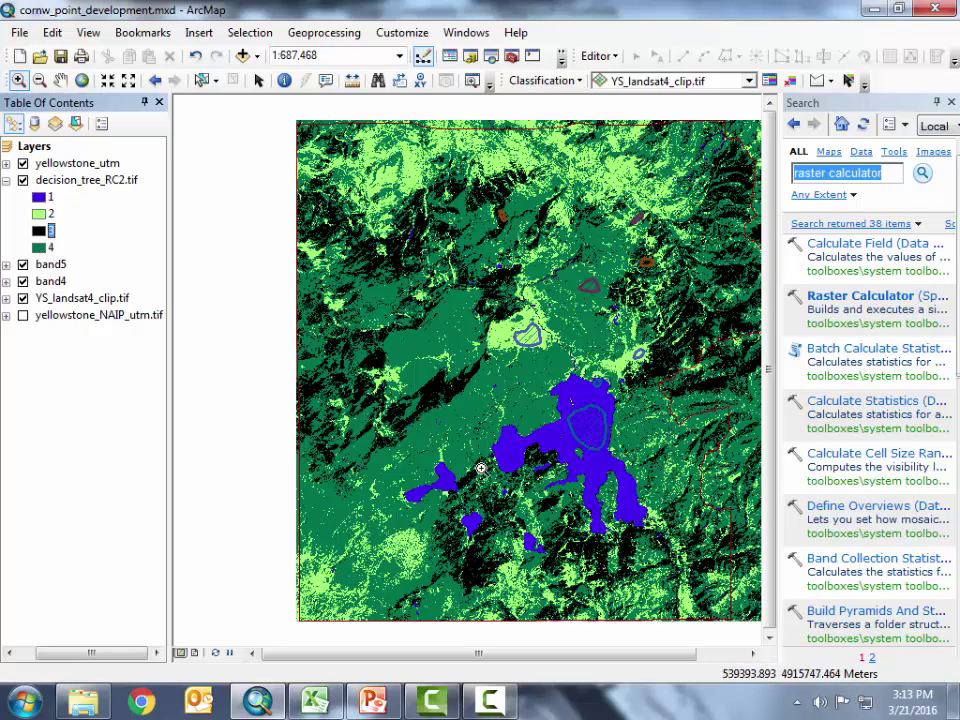
# Hide the band5, band4 and yellowstone_utm layers, and toggle decision_tree_RC2.tif off and on to compare it with the Landsat image.
pyautogui.moveTo(24, 265)
pyautogui.mouseDown()
pyautogui.moveTo(22, 282)
pyautogui.moveTo(22, 272)
pyautogui.mouseUp()
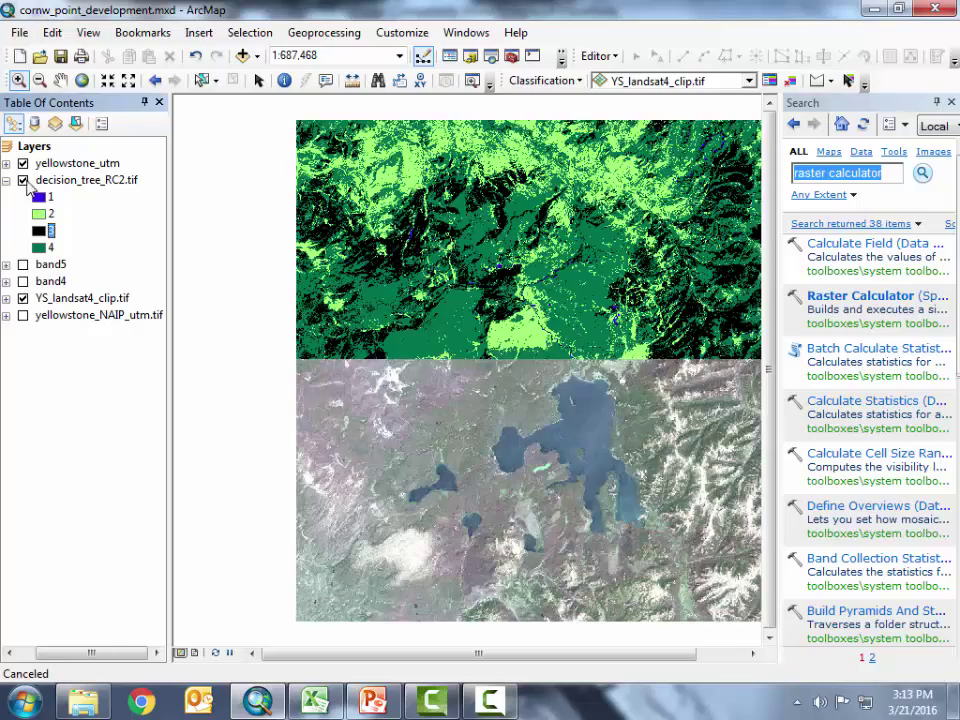
pyautogui.click(22, 163)
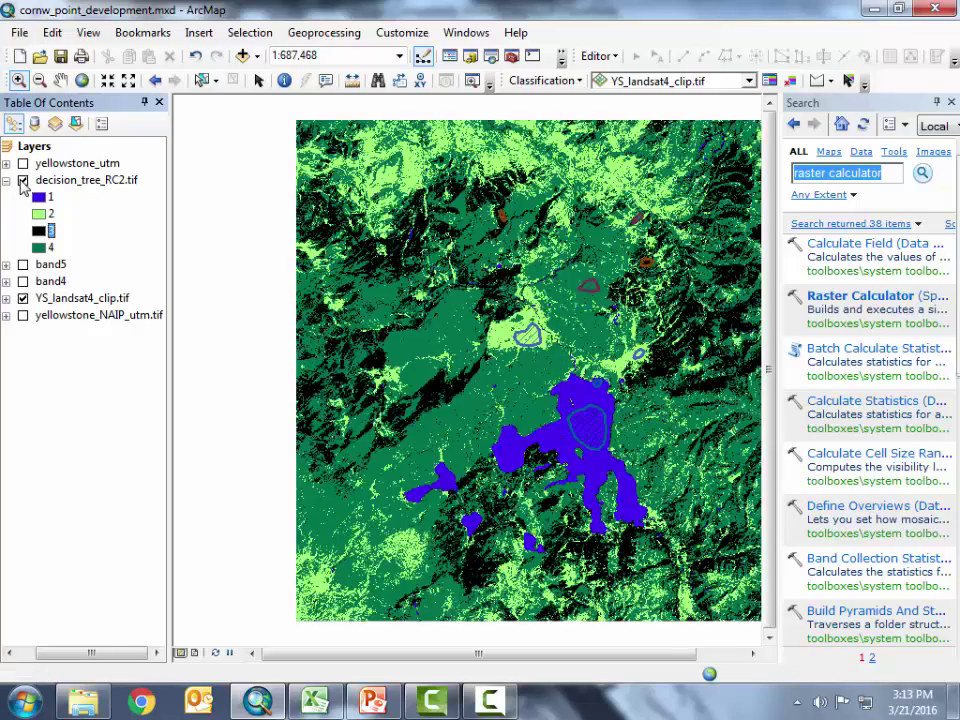
pyautogui.click(22, 180)
pyautogui.click(22, 180)
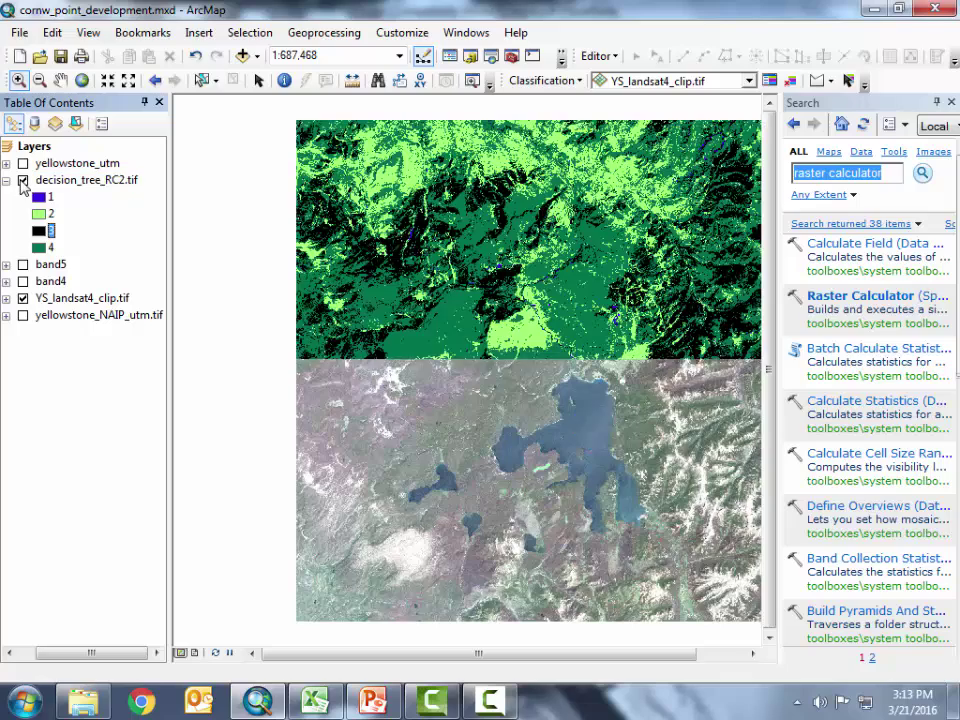
pyautogui.click(22, 180)
pyautogui.click(22, 180)
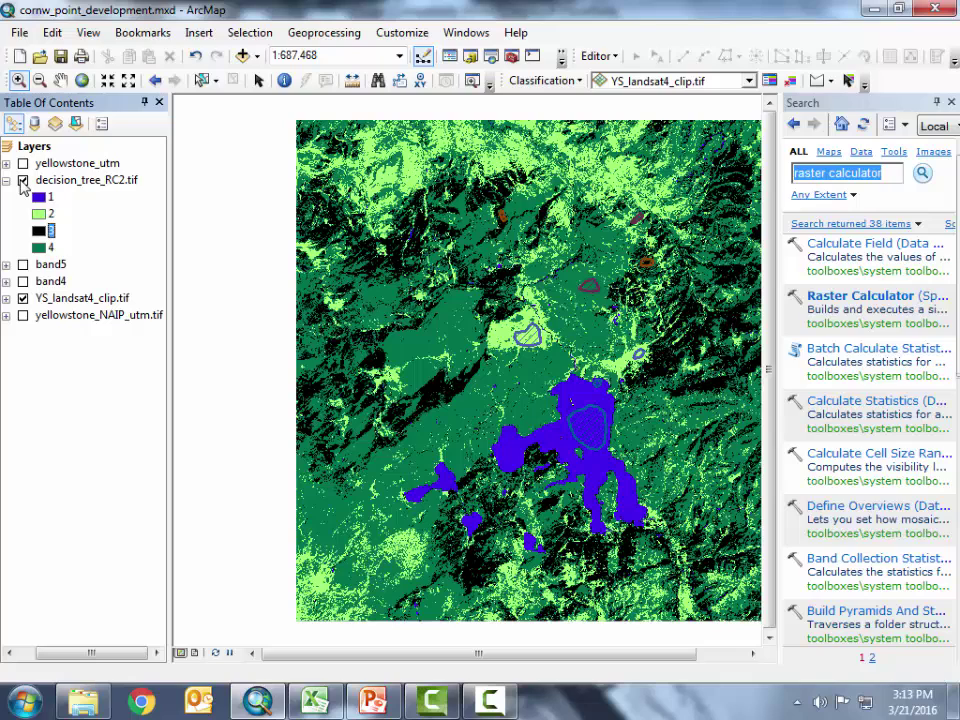
# Compare the black class 3 areas of decision_tree_RC2.tif with the Landsat image in close-up, toggling the classified layer's visibility.
pyautogui.click(18, 81)
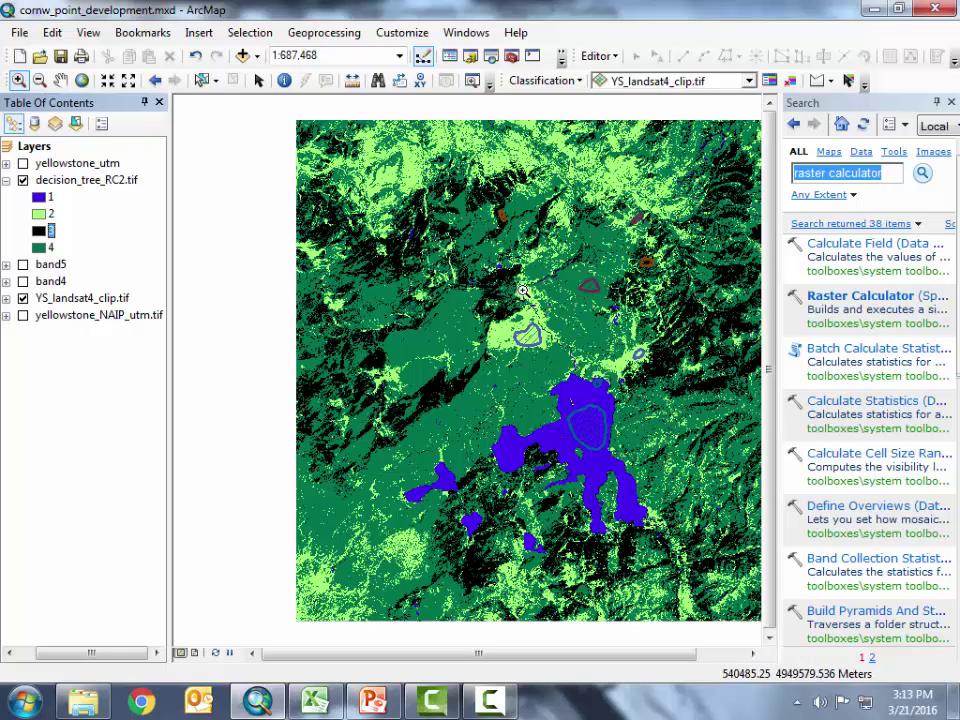
pyautogui.moveTo(318, 230); pyautogui.dragTo(436, 324)
pyautogui.click(594, 435)
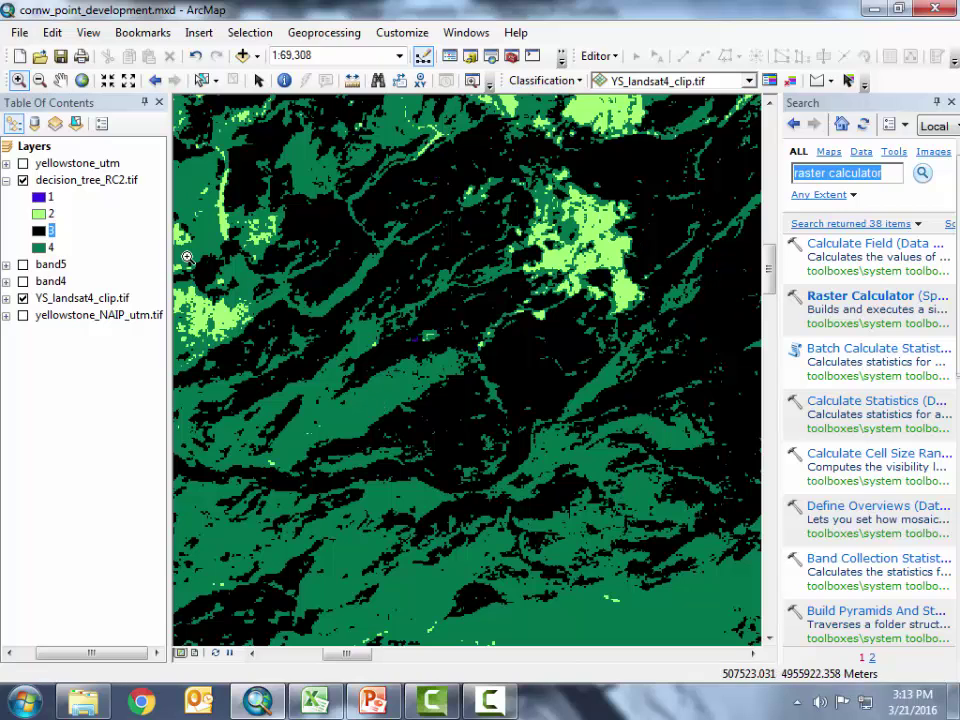
pyautogui.click(23, 182)
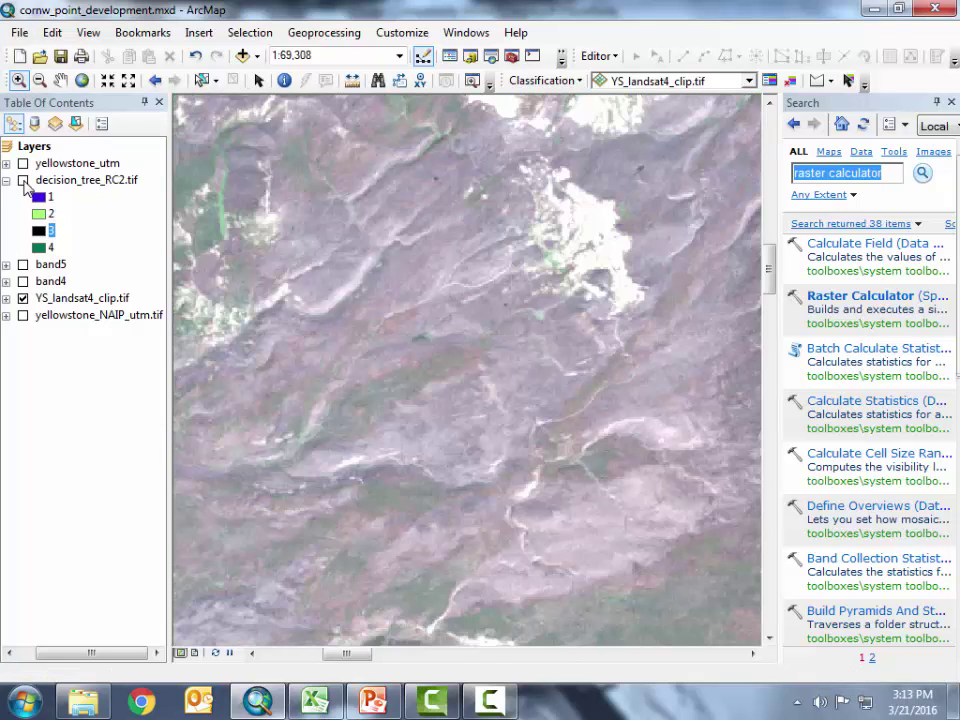
pyautogui.click(23, 181)
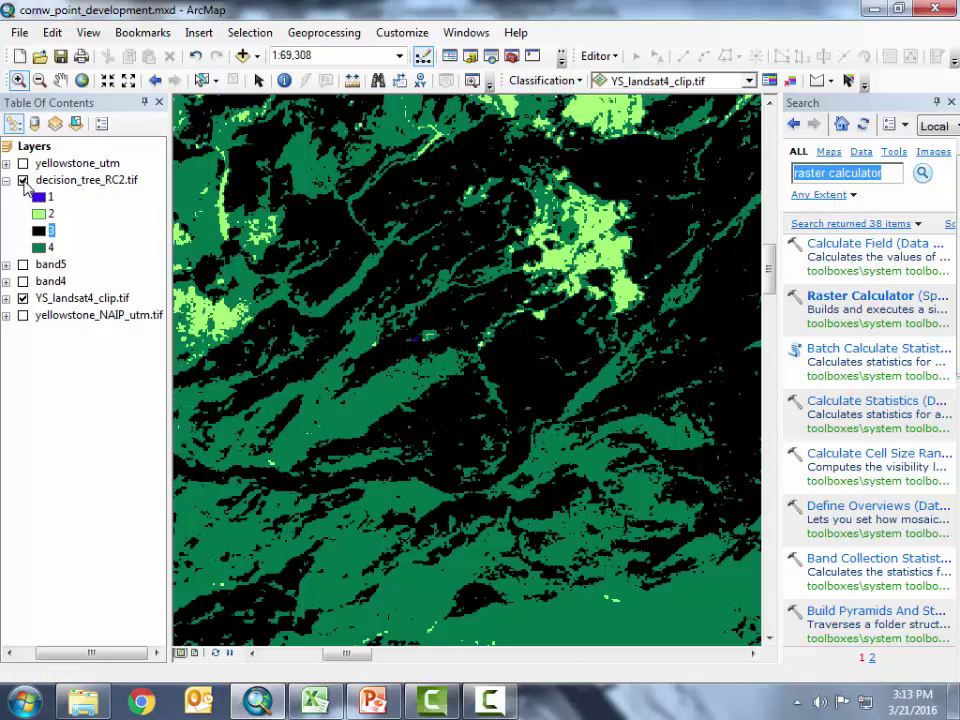
pyautogui.click(23, 181)
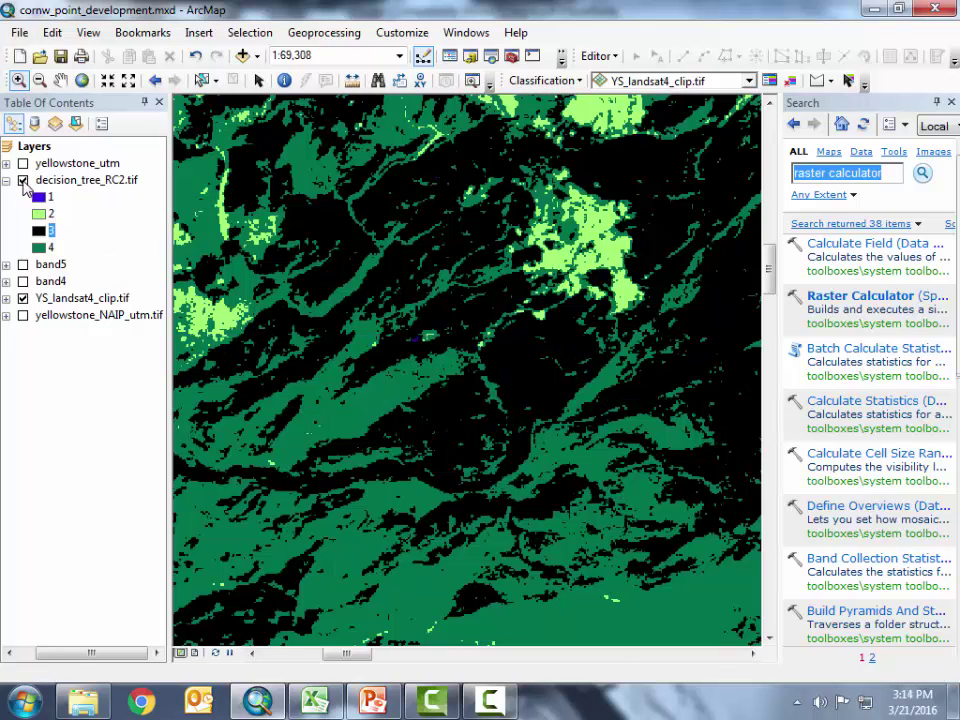
pyautogui.click(23, 180)
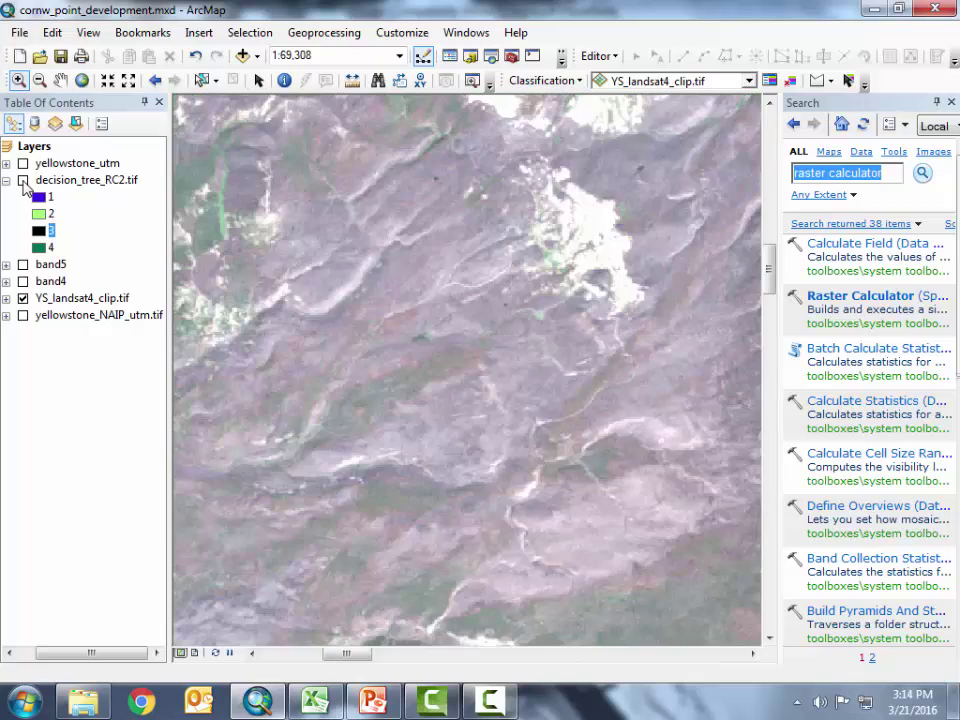
pyautogui.click(23, 180)
pyautogui.click(23, 181)
pyautogui.click(23, 180)
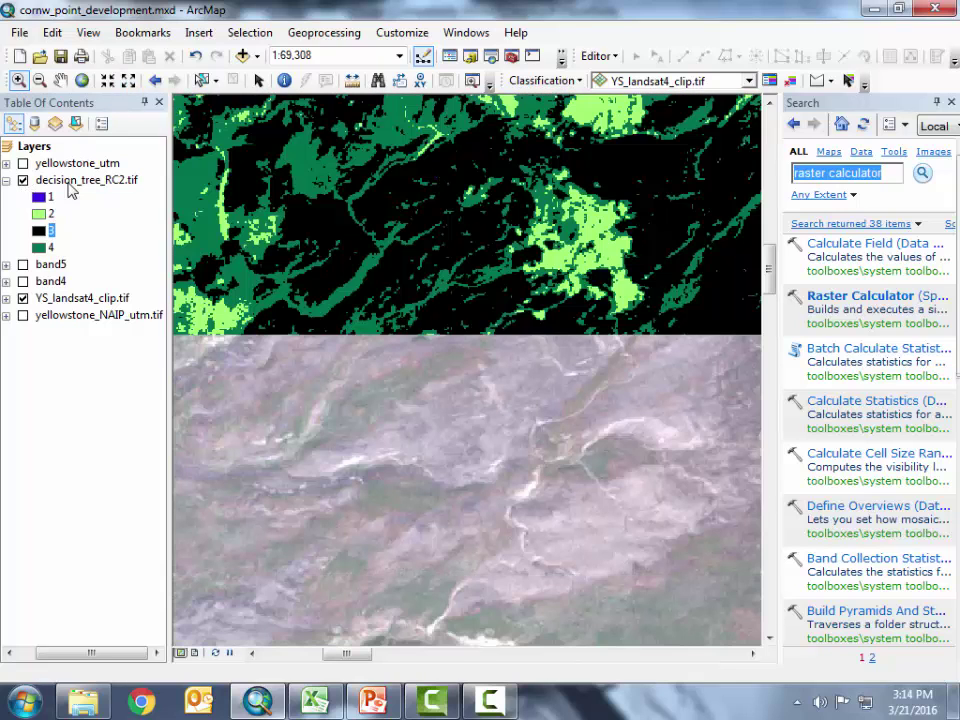
# Zoom to the full extent of the decision_tree_RC2.tif layer and switch to the decision tree slide in PowerPoint.
pyautogui.click(80, 182)
pyautogui.rightClick(80, 185)
pyautogui.click(161, 284)
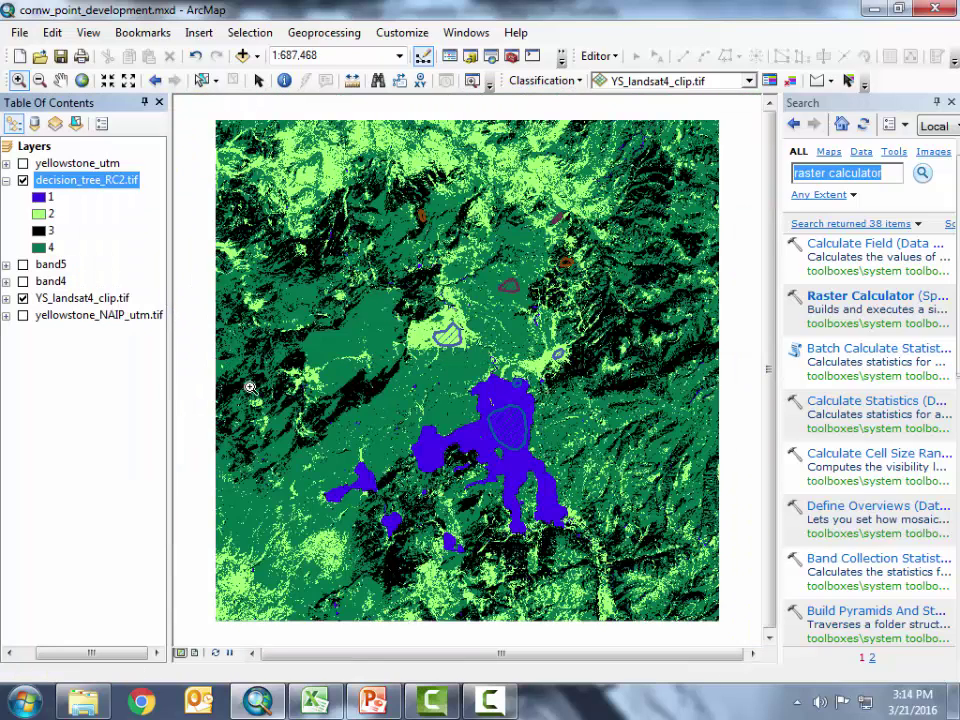
pyautogui.click(372, 700)
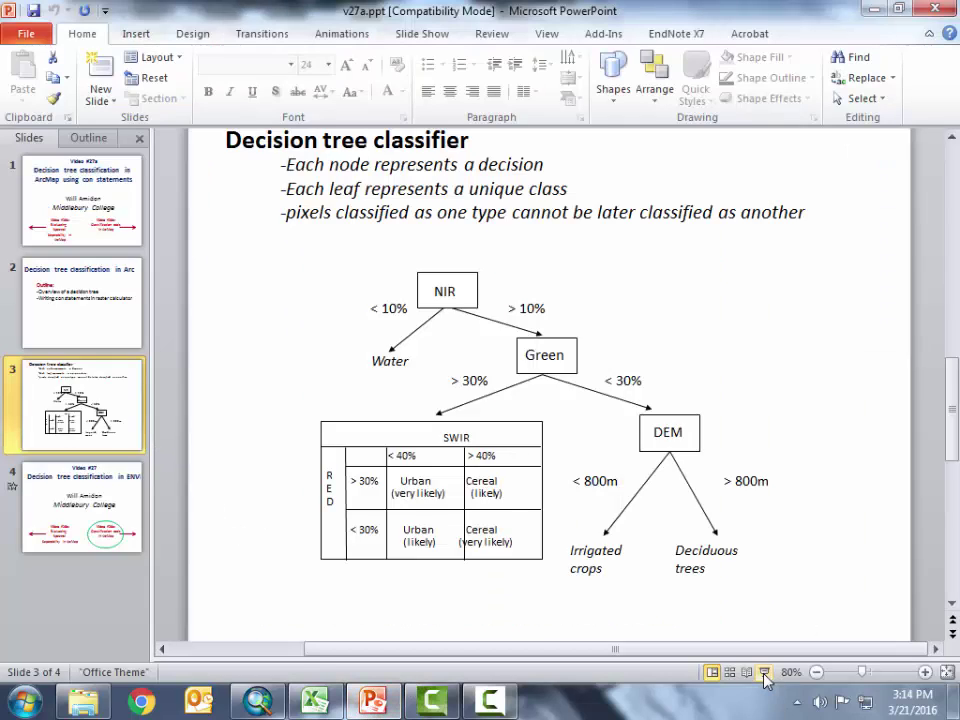